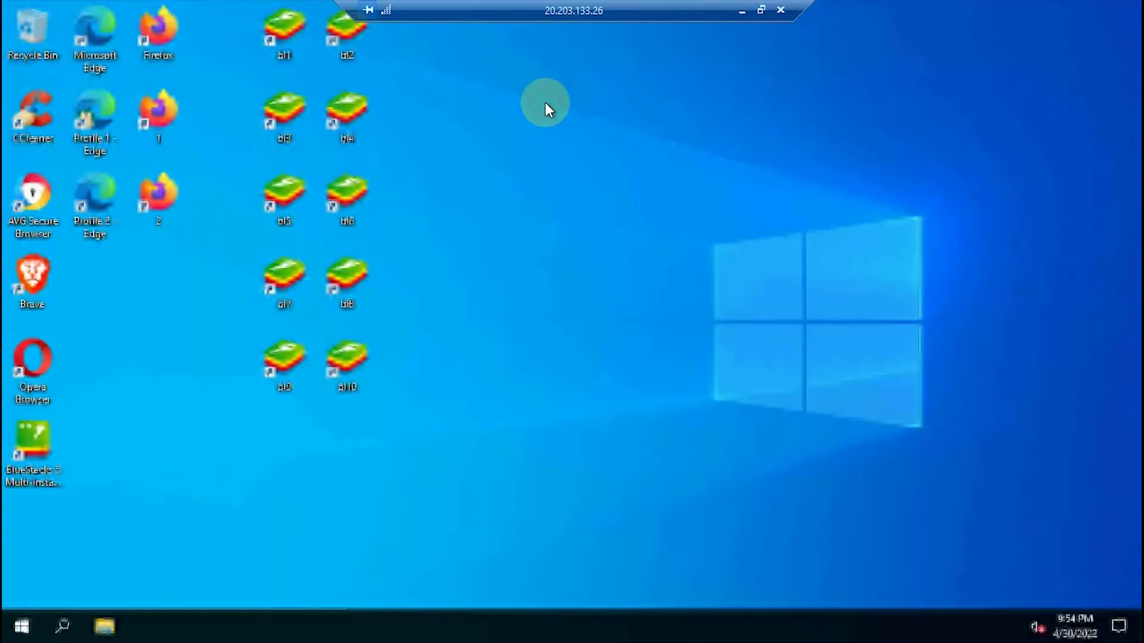
Open AVG Secure Browser, search the web for "chrome", and maximize the browser window.
{"action": "left_click_drag", "start_coordinate": [366, 11], "coordinate": [620, 11]}
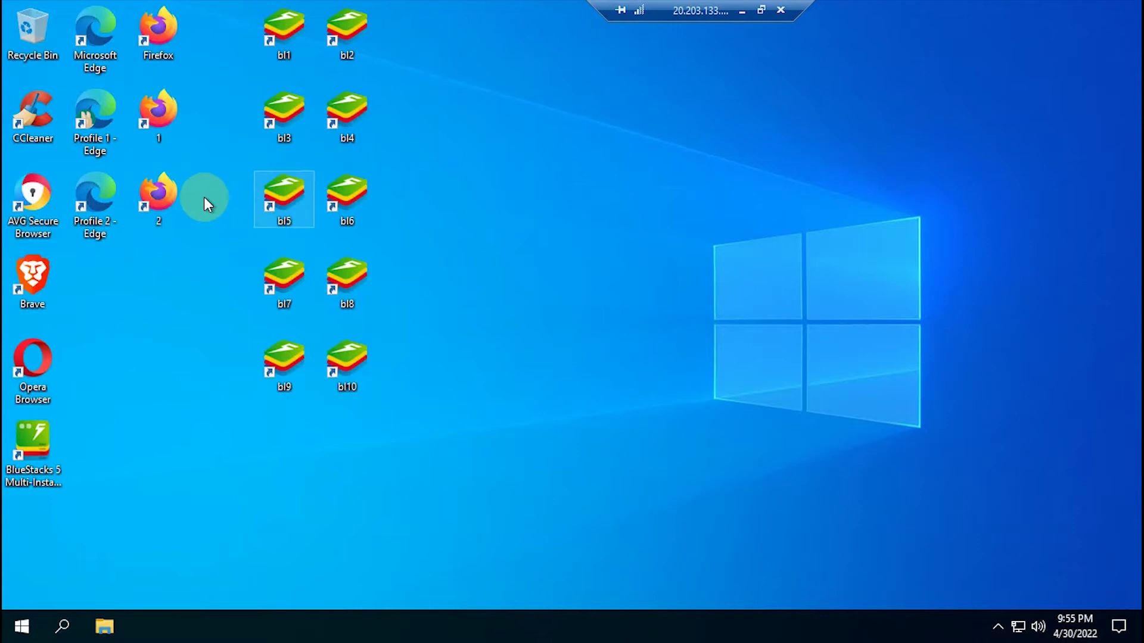
{"action": "double_click", "coordinate": [29, 199]}
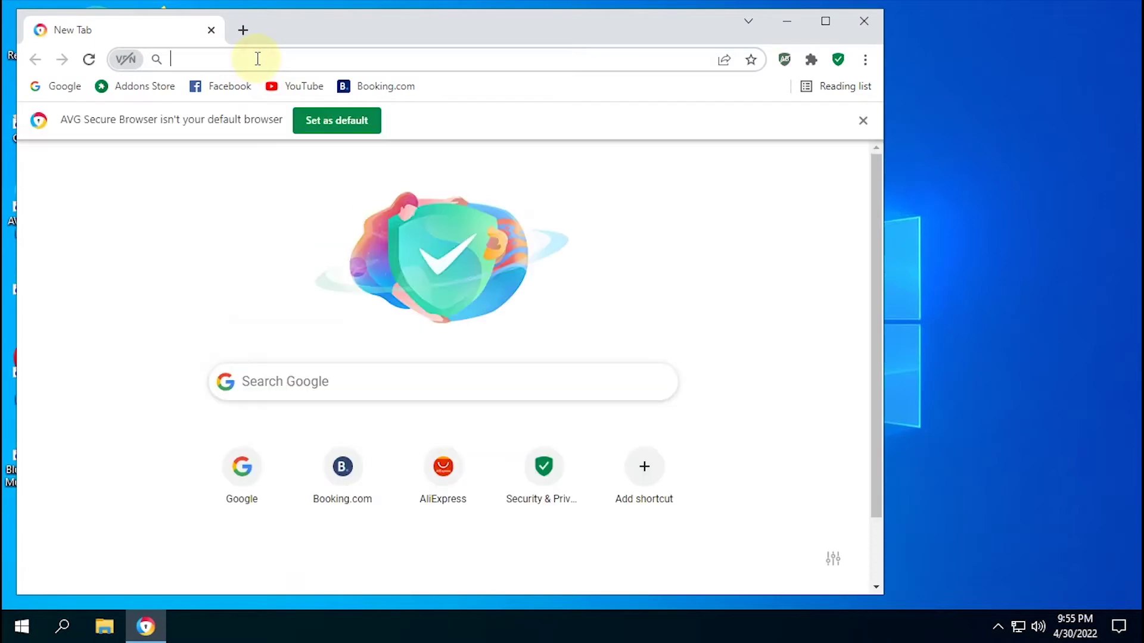
{"action": "type", "text": "chrome"}
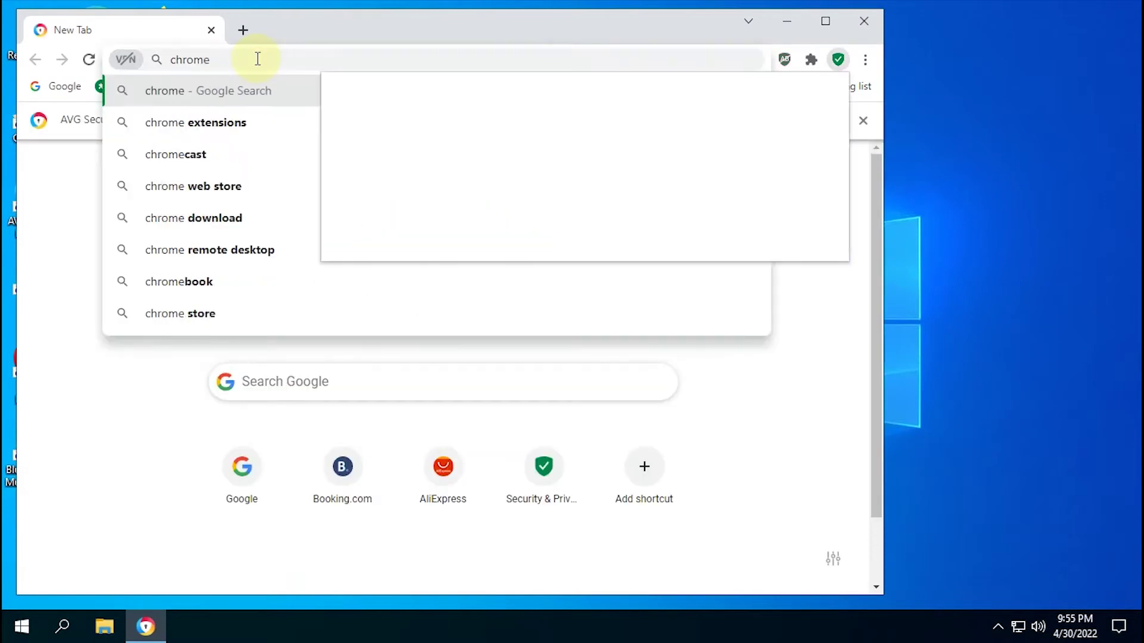
{"action": "left_click", "coordinate": [802, 189]}
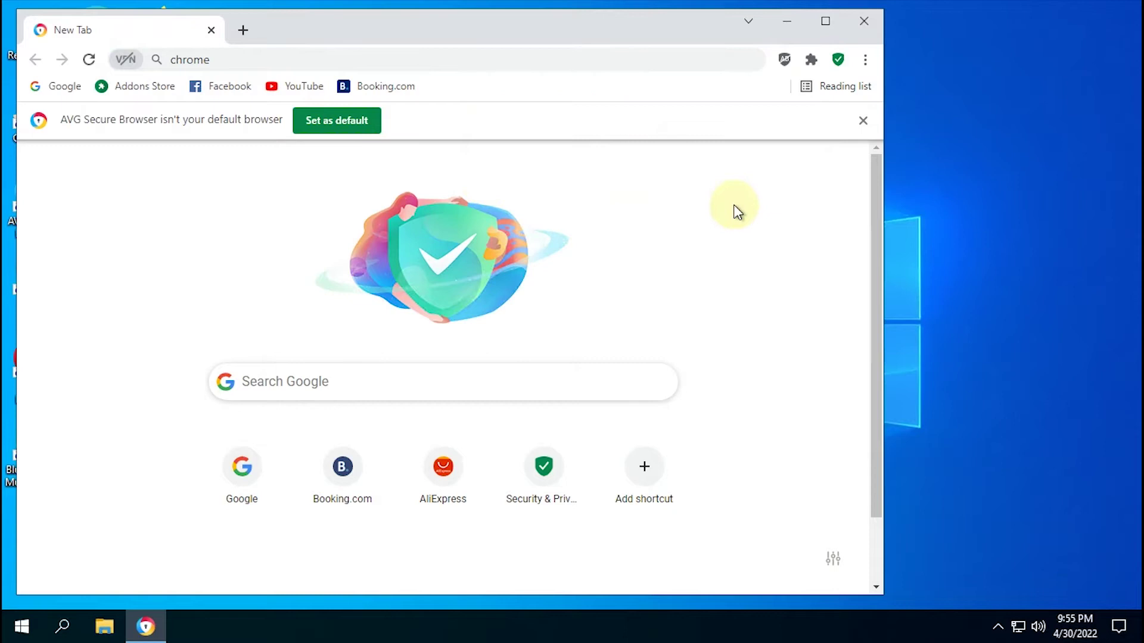
{"action": "left_click", "coordinate": [263, 58]}
{"action": "key", "text": "Return"}
{"action": "scroll", "coordinate": [462, 286], "scroll_direction": "down", "scroll_amount": 5}
{"action": "key", "text": "Return"}
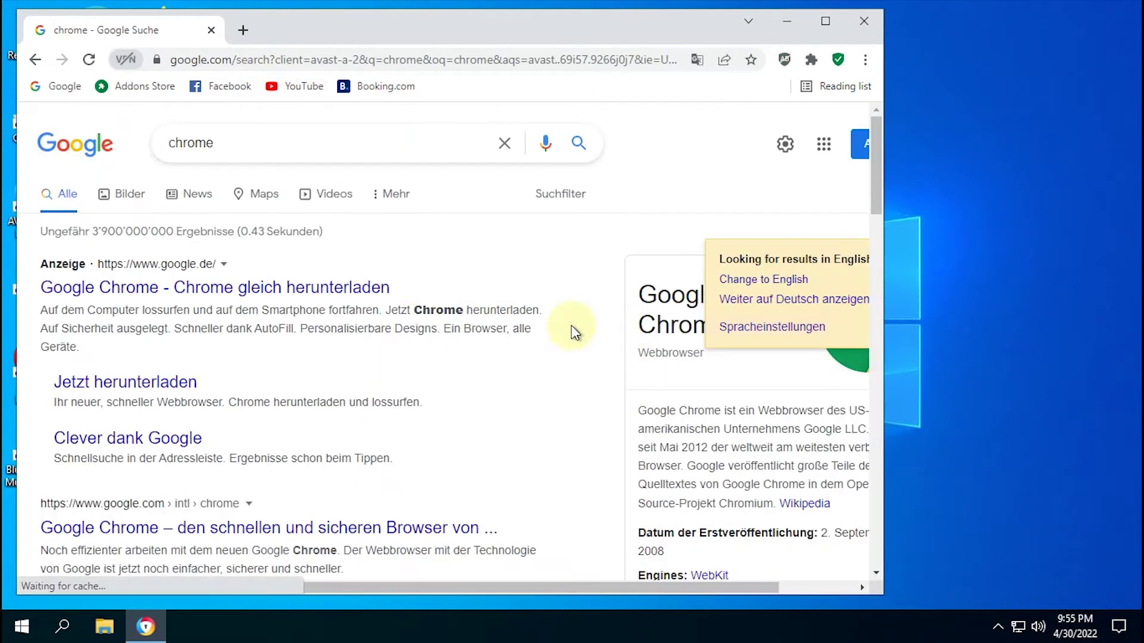
{"action": "double_click", "coordinate": [524, 29]}
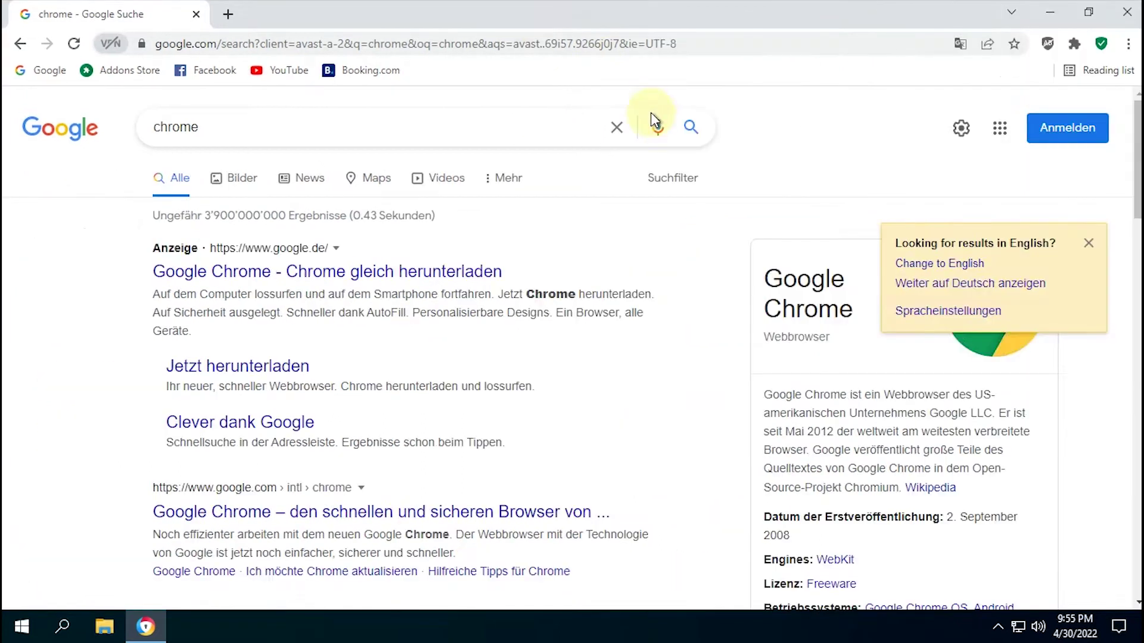
Switch the search results to English and download Chrome from Google's site with usage statistics and crash reports turned off.
{"action": "left_click", "coordinate": [924, 257]}
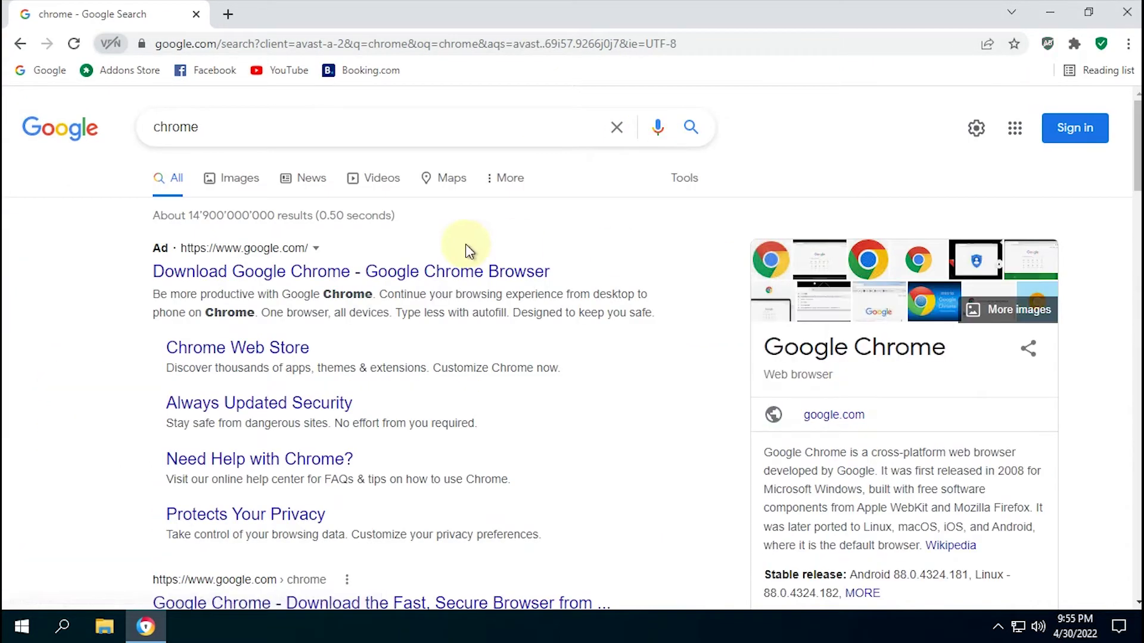
{"action": "left_click", "coordinate": [423, 273]}
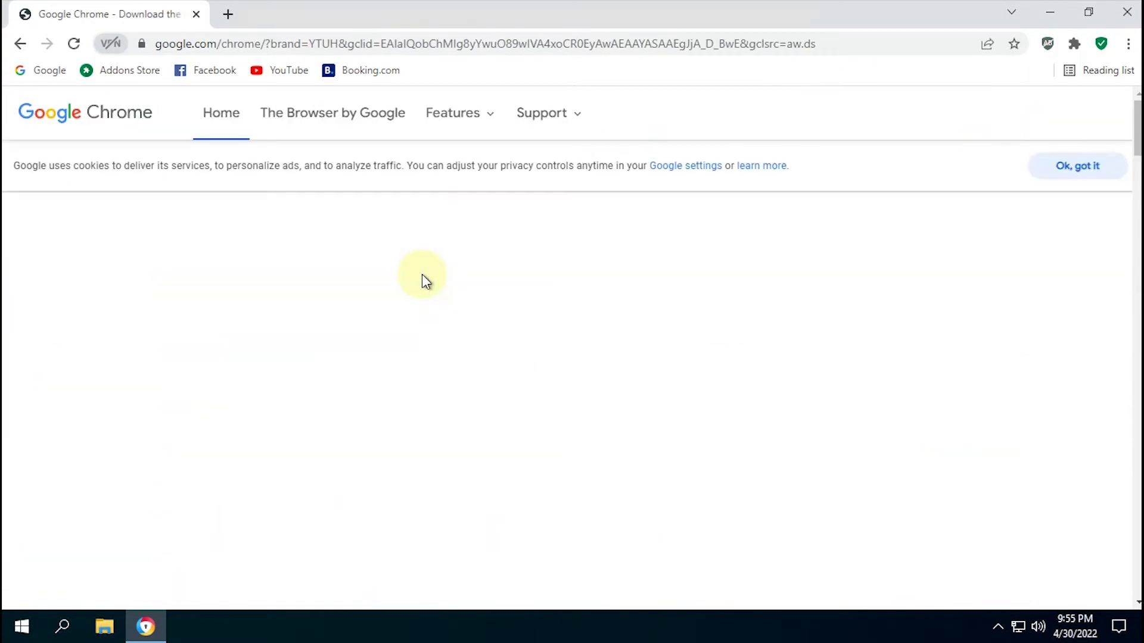
{"action": "scroll", "coordinate": [422, 274], "scroll_direction": "down", "scroll_amount": 2}
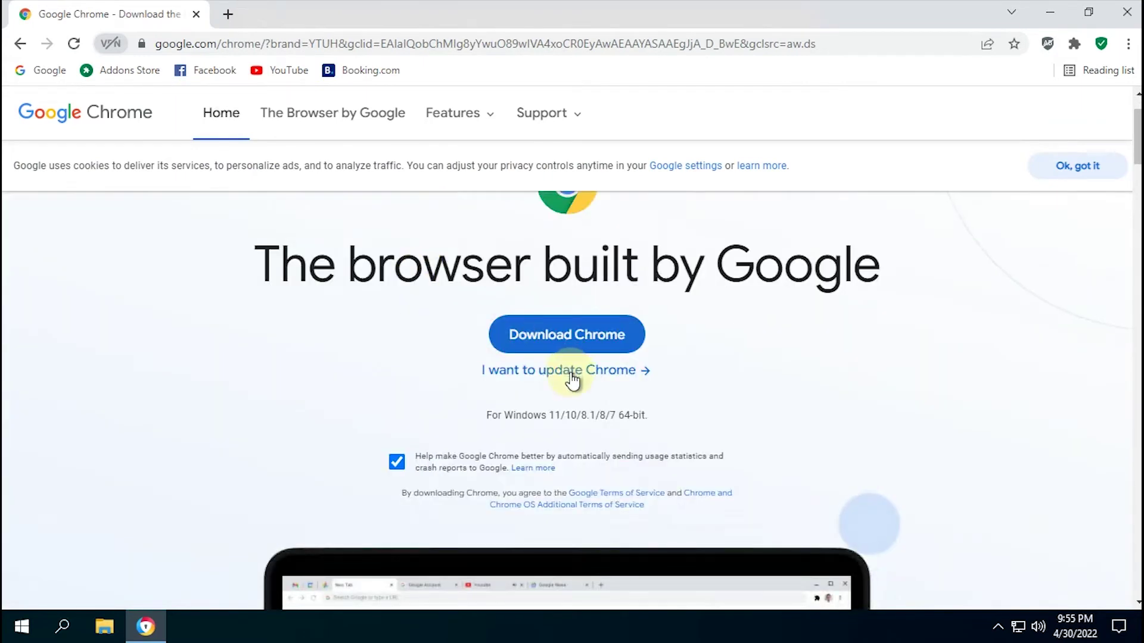
{"action": "left_click", "coordinate": [397, 463]}
{"action": "left_click", "coordinate": [556, 345]}
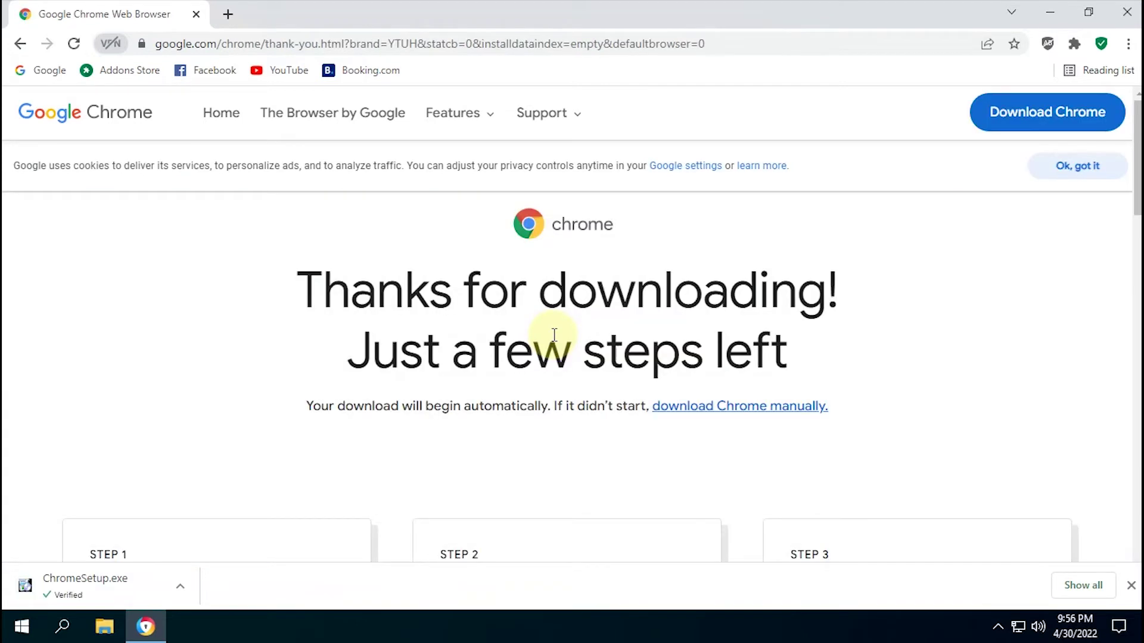
Run the downloaded ChromeSetup.exe installer and minimize the AVG browser window.
{"action": "left_click", "coordinate": [104, 589]}
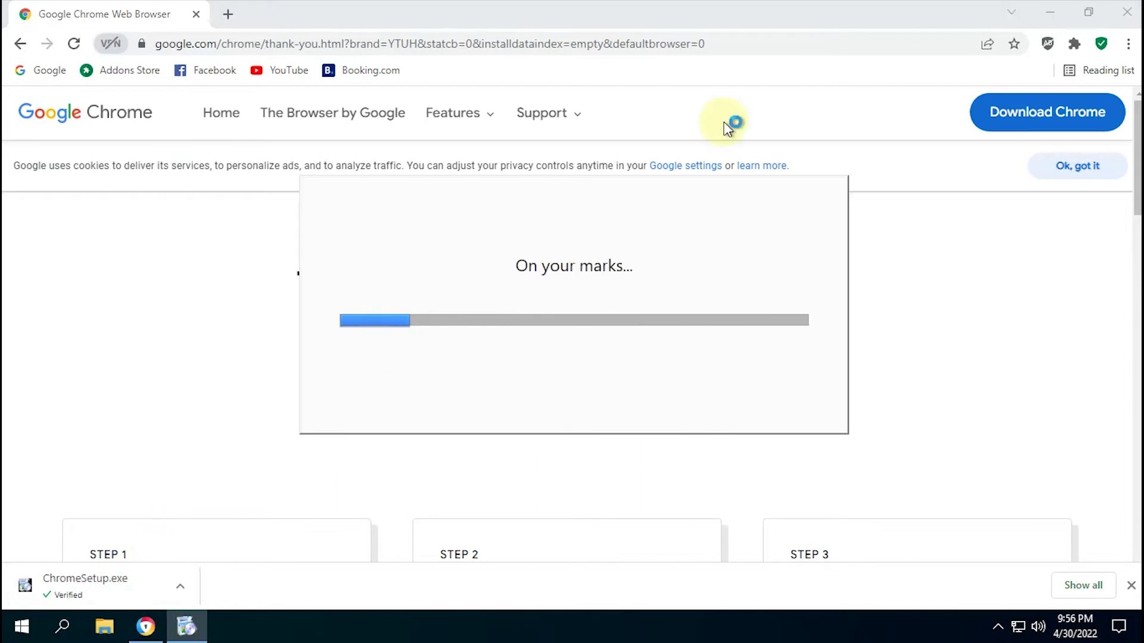
{"action": "left_click", "coordinate": [1011, 12]}
{"action": "left_click", "coordinate": [784, 149]}
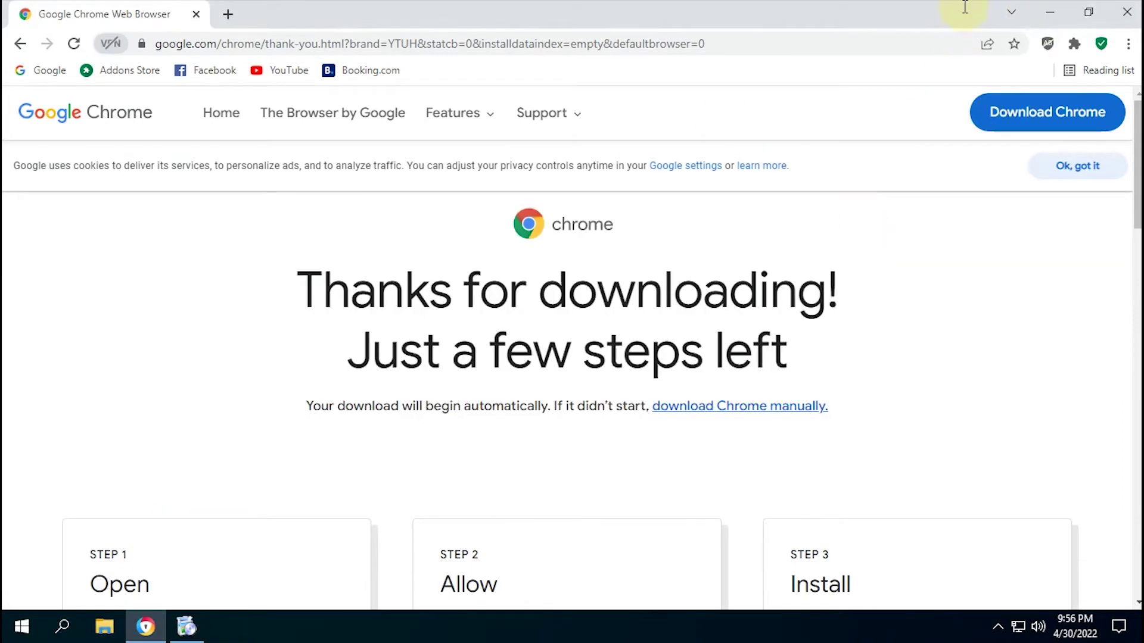
{"action": "left_click", "coordinate": [1049, 12]}
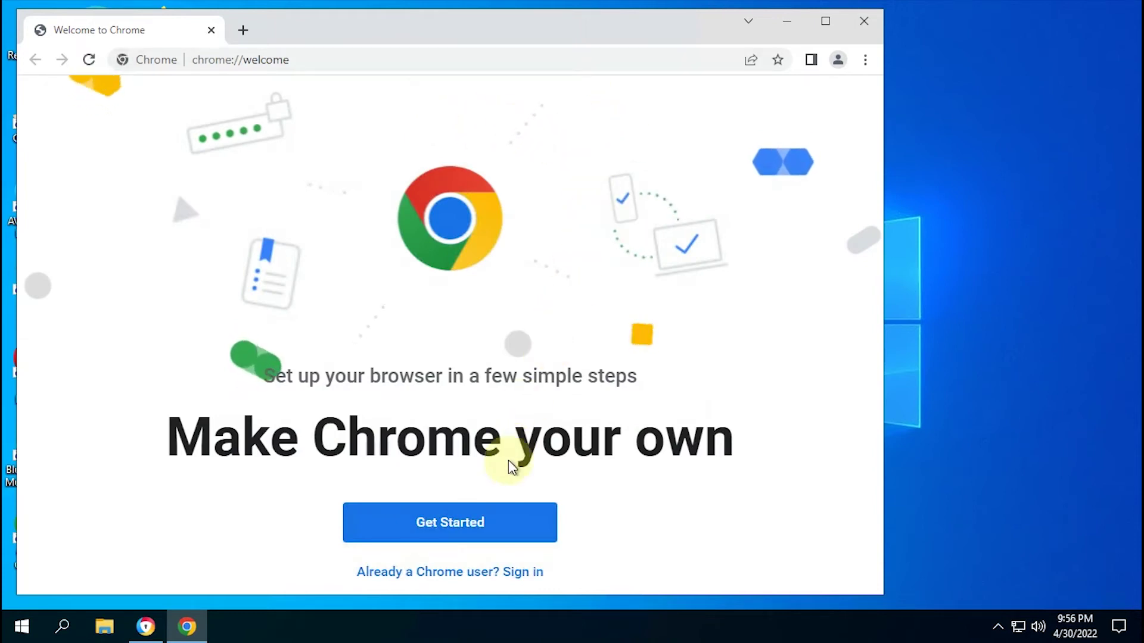
Complete Chrome's welcome setup with Gmail, YouTube and Maps bookmarks, skipping the default browser choice and declining sync.
{"action": "left_click", "coordinate": [477, 518]}
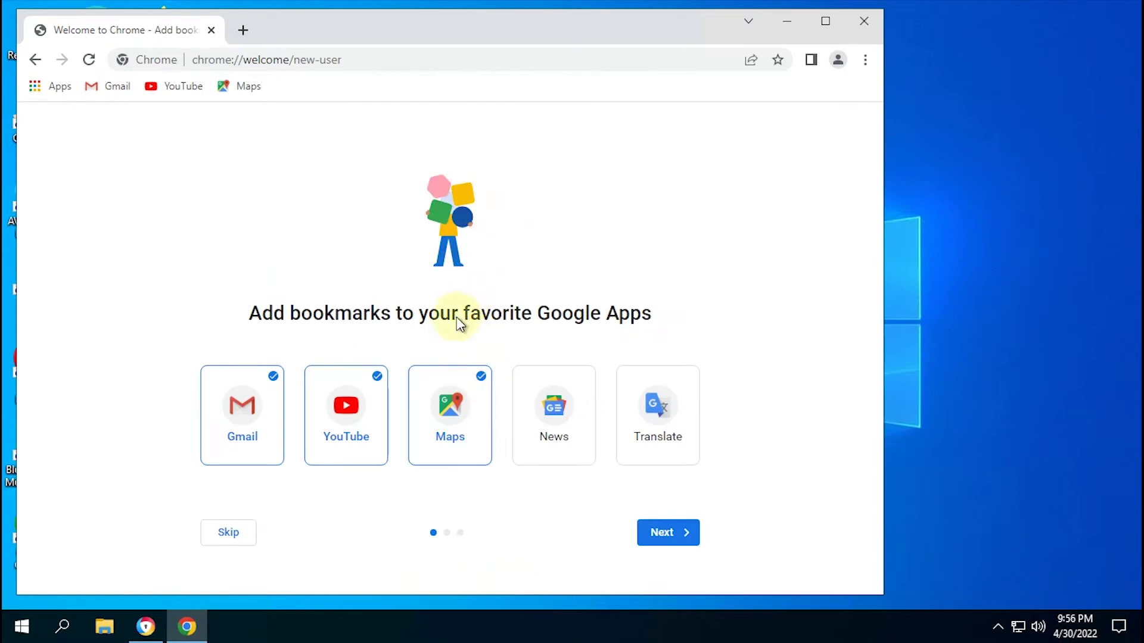
{"action": "left_click", "coordinate": [657, 531]}
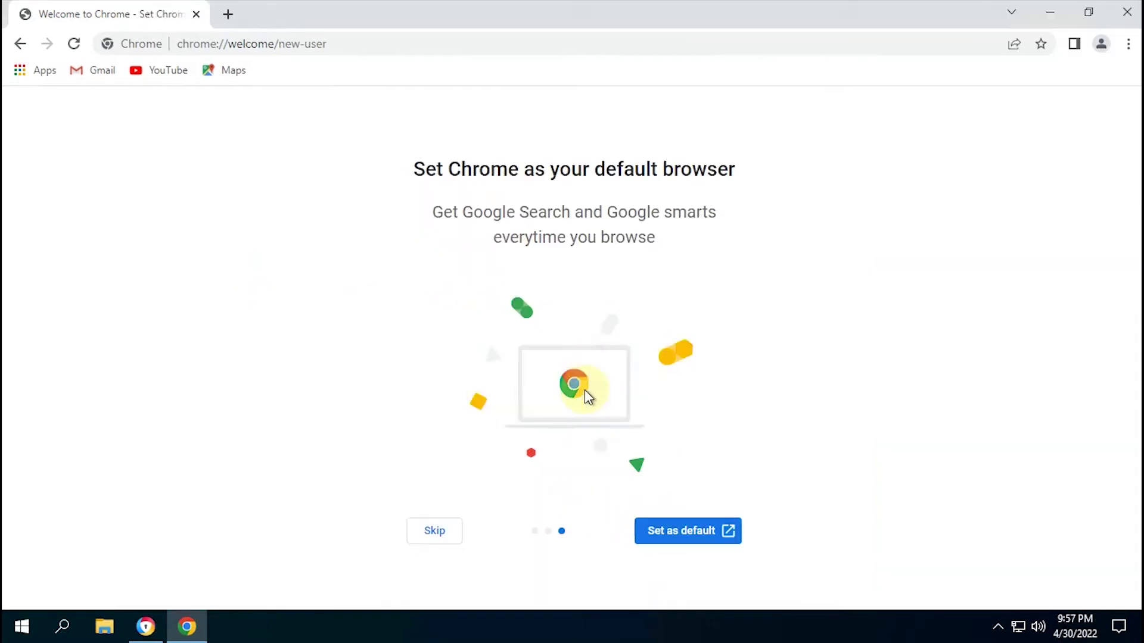
{"action": "left_click", "coordinate": [440, 532]}
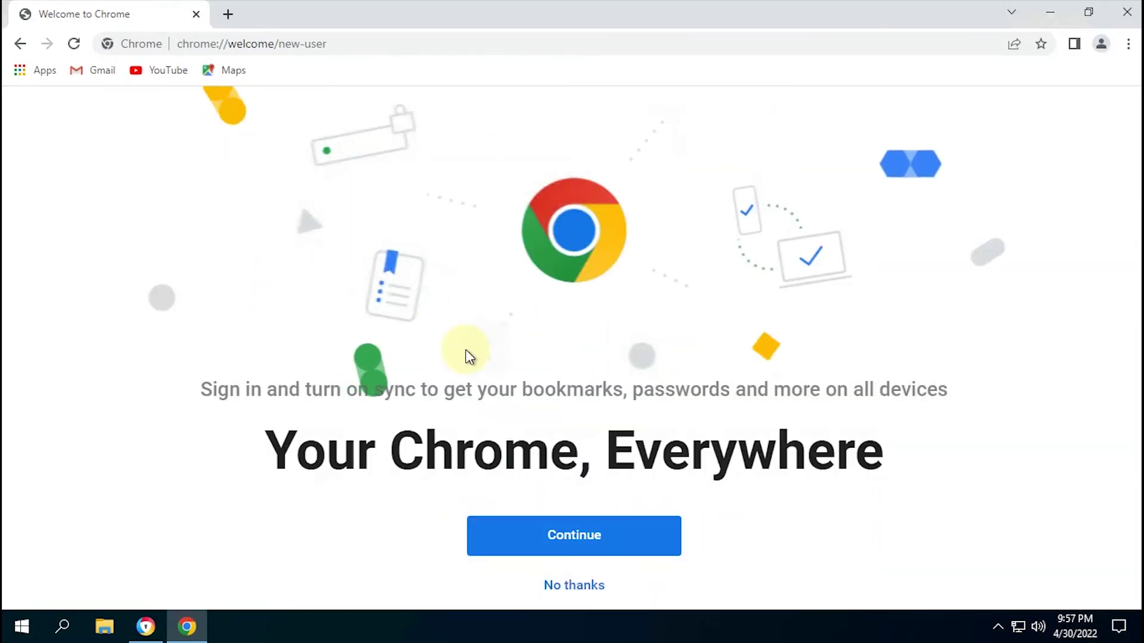
{"action": "left_click", "coordinate": [554, 584]}
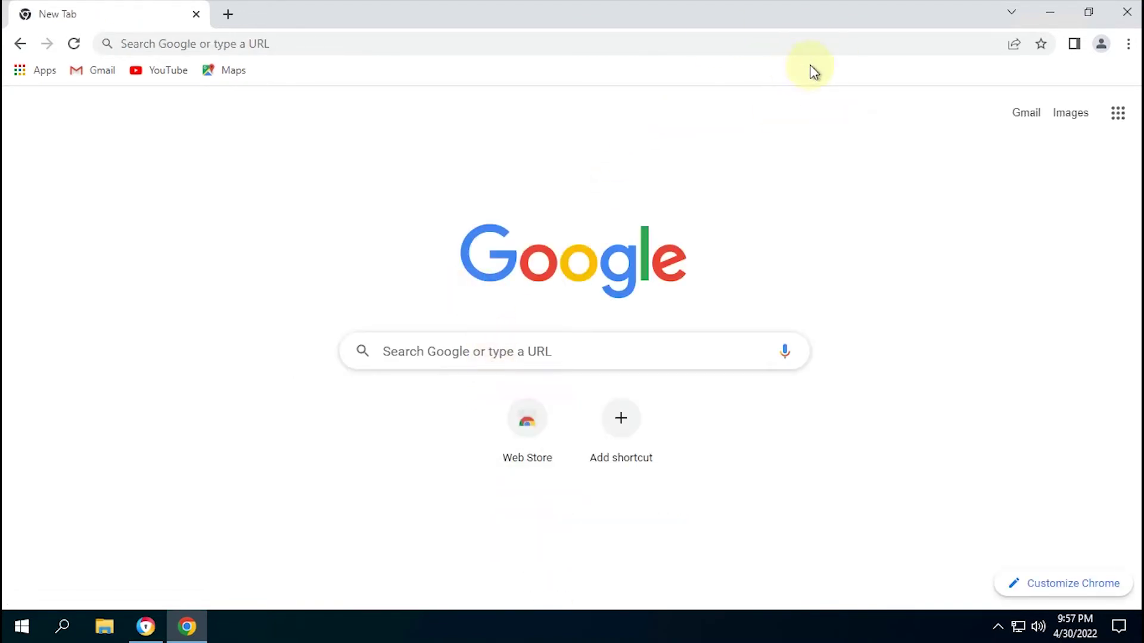
Start adding another Chrome profile and choose to continue without an account.
{"action": "left_click", "coordinate": [1098, 46]}
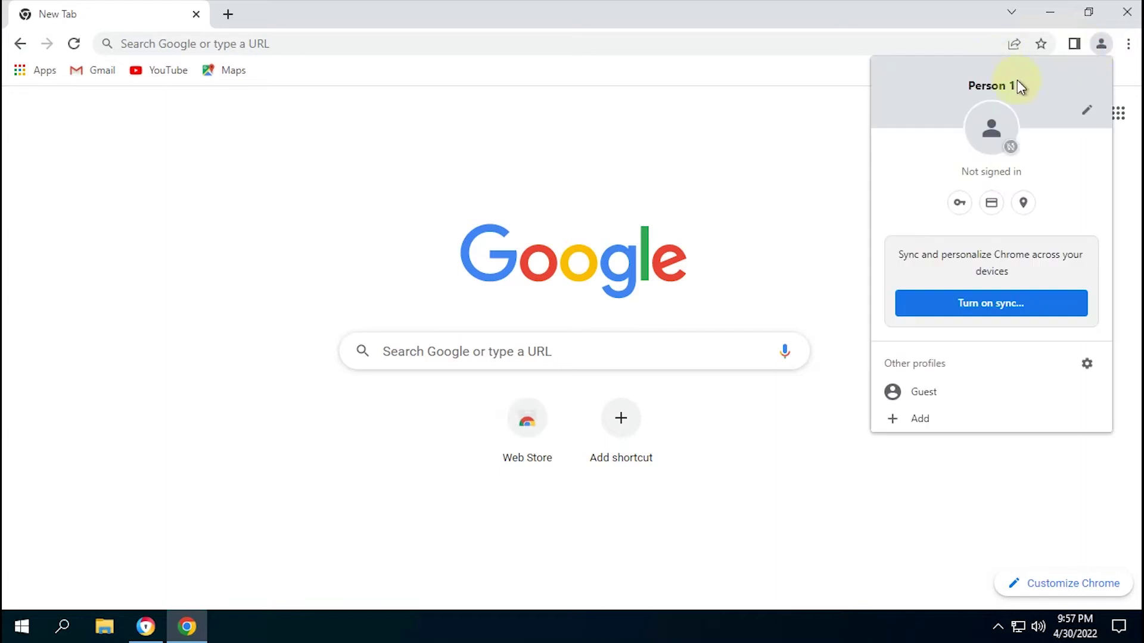
{"action": "left_click", "coordinate": [900, 301]}
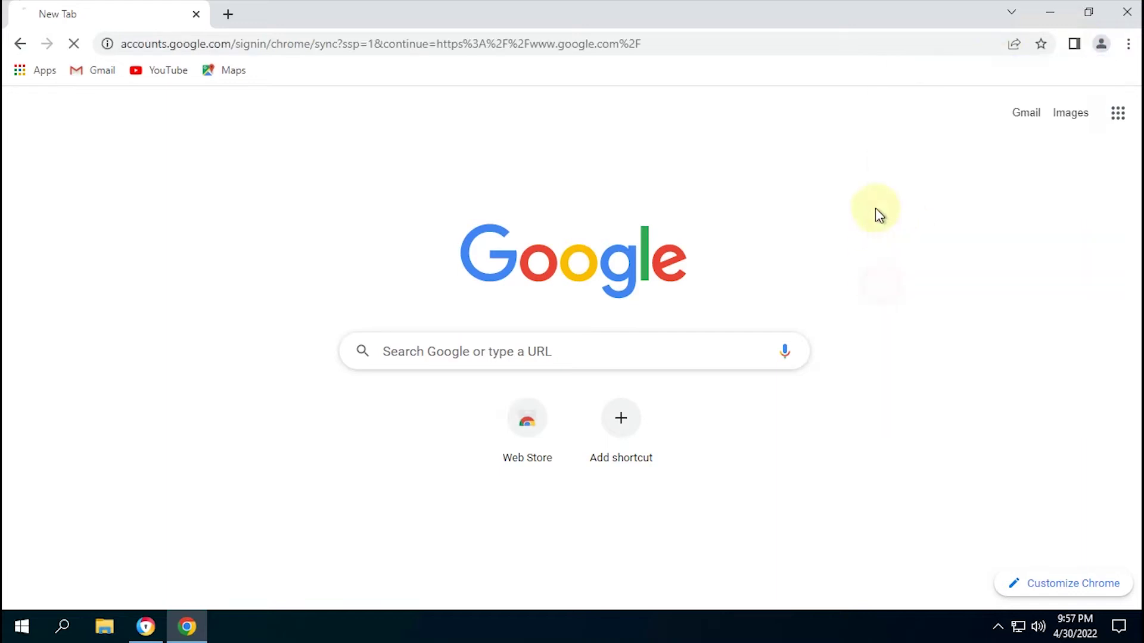
{"action": "left_click", "coordinate": [1096, 50]}
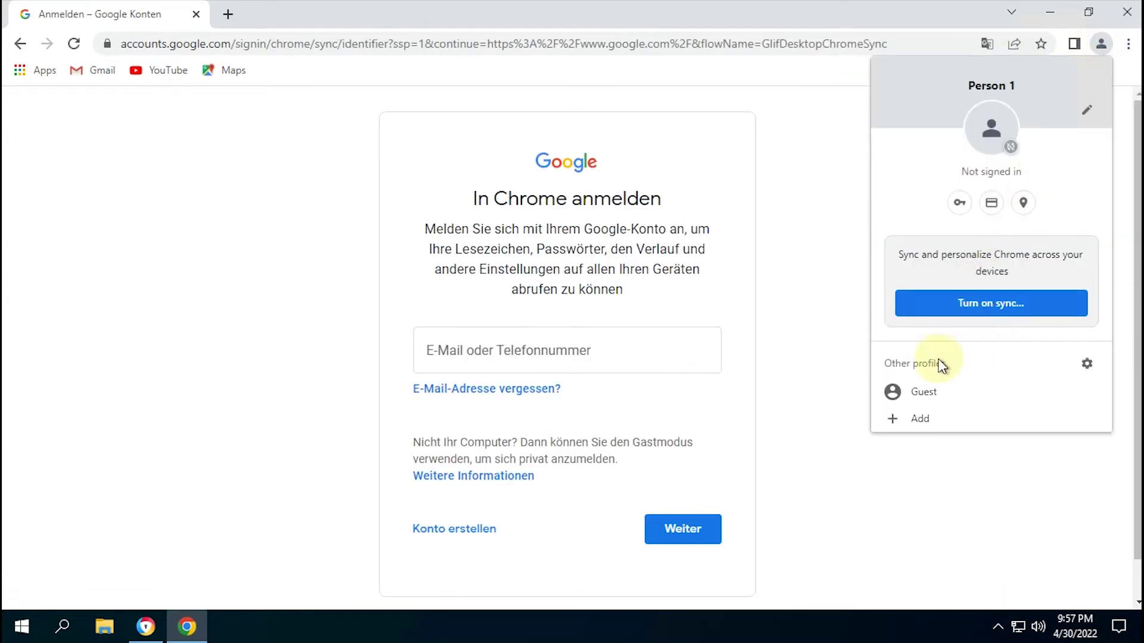
{"action": "left_click", "coordinate": [916, 421]}
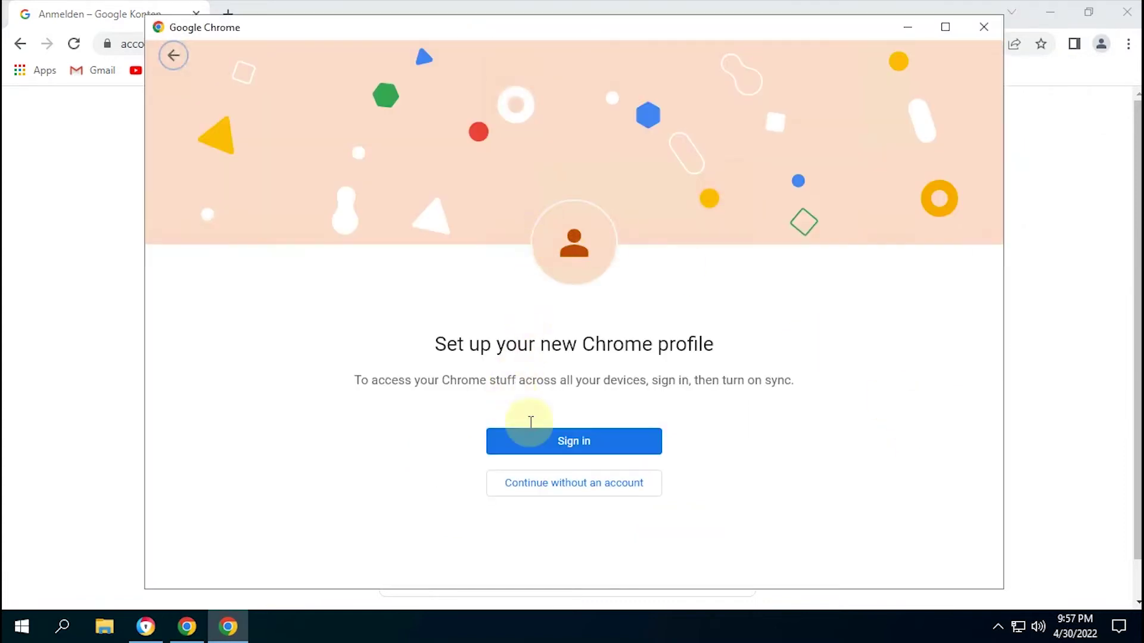
{"action": "left_click", "coordinate": [577, 494]}
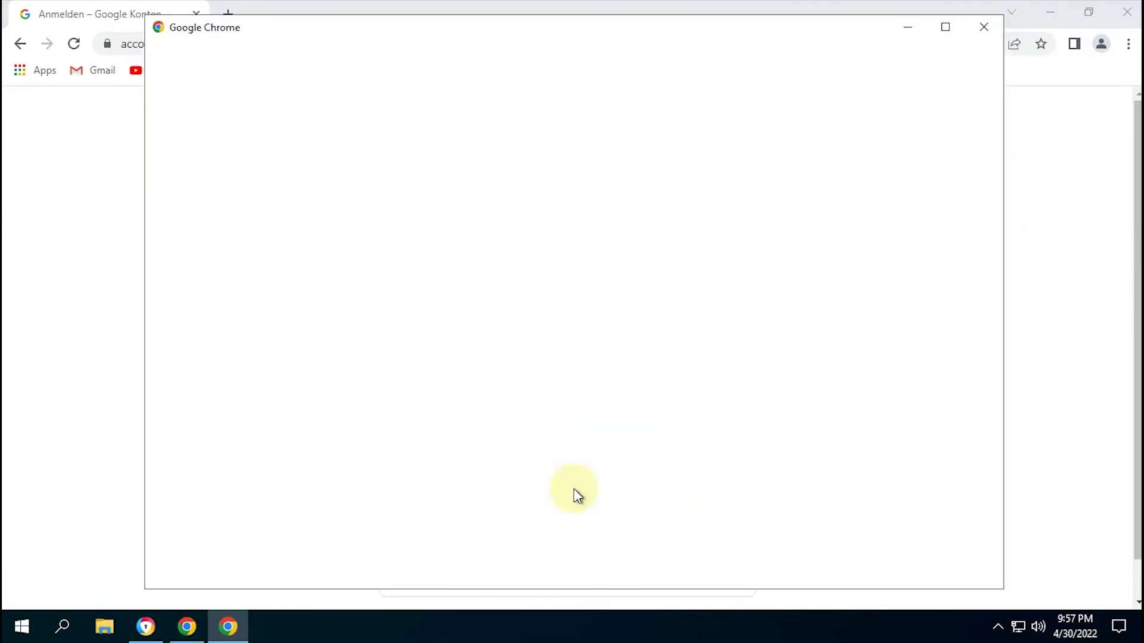
Name the new profile 1, give it the black theme color, and create it with a desktop shortcut.
{"action": "type", "text": "1"}
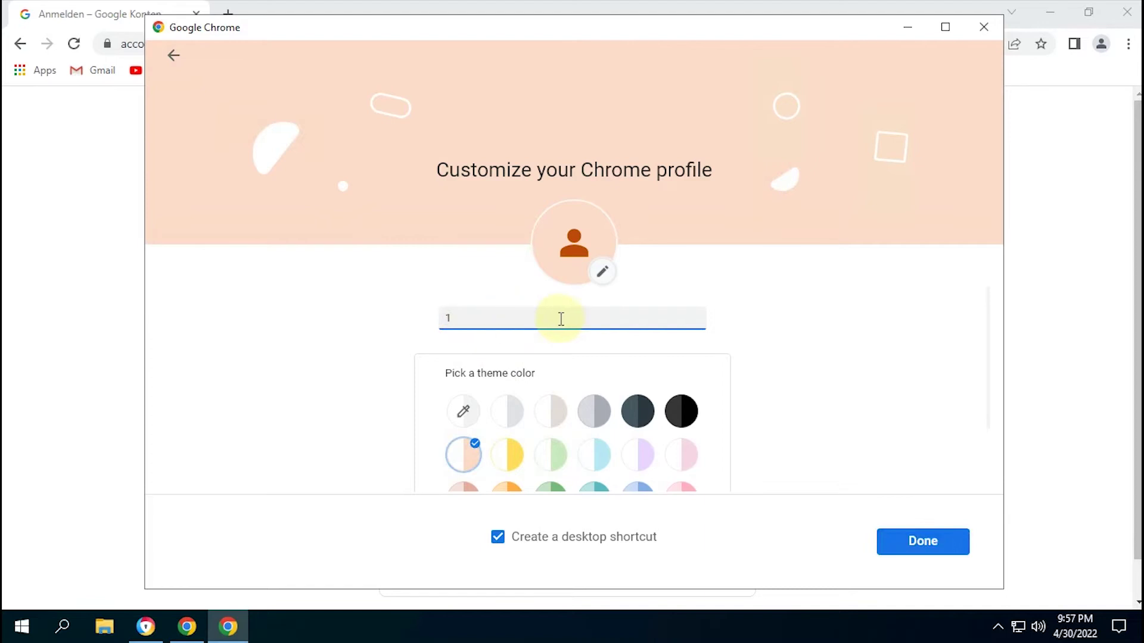
{"action": "left_click", "coordinate": [680, 417]}
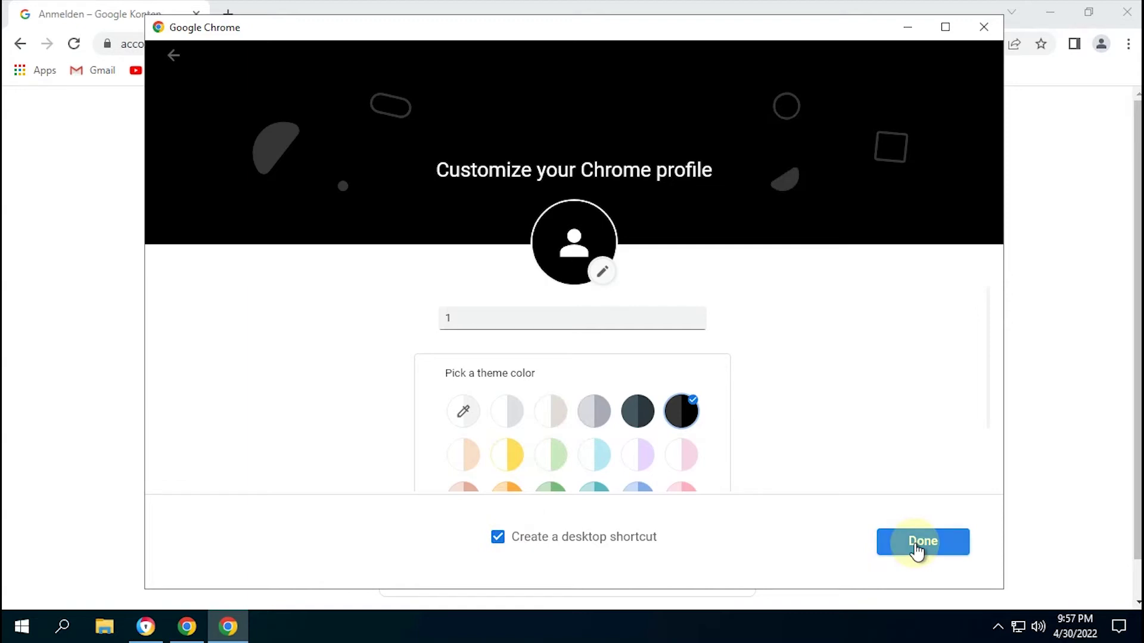
{"action": "left_click", "coordinate": [912, 547]}
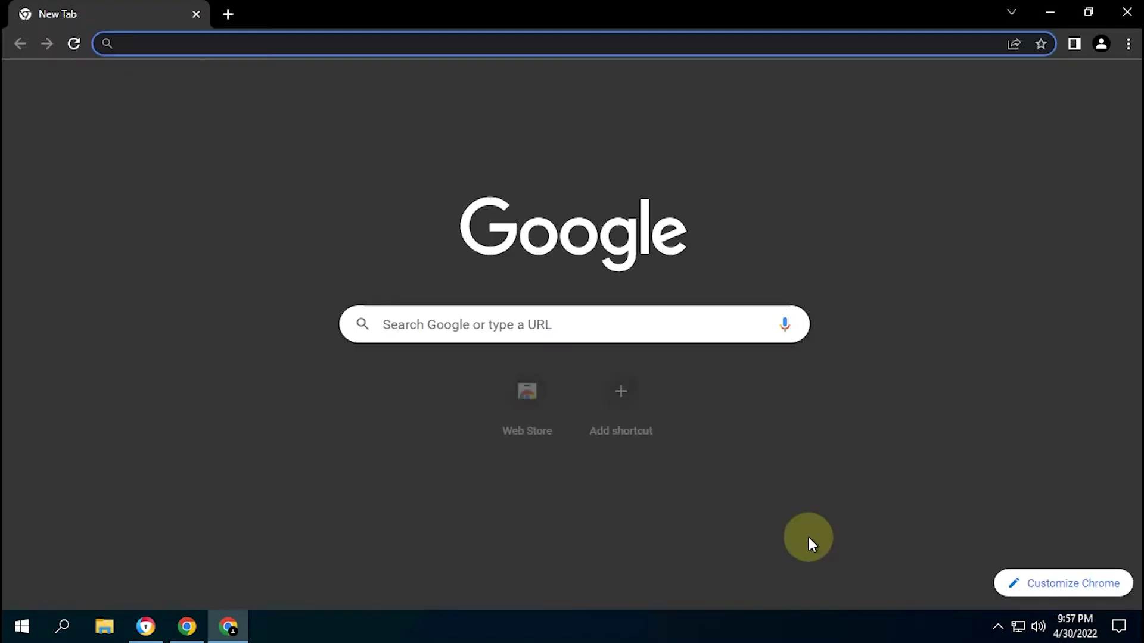
{"action": "left_click", "coordinate": [1049, 13]}
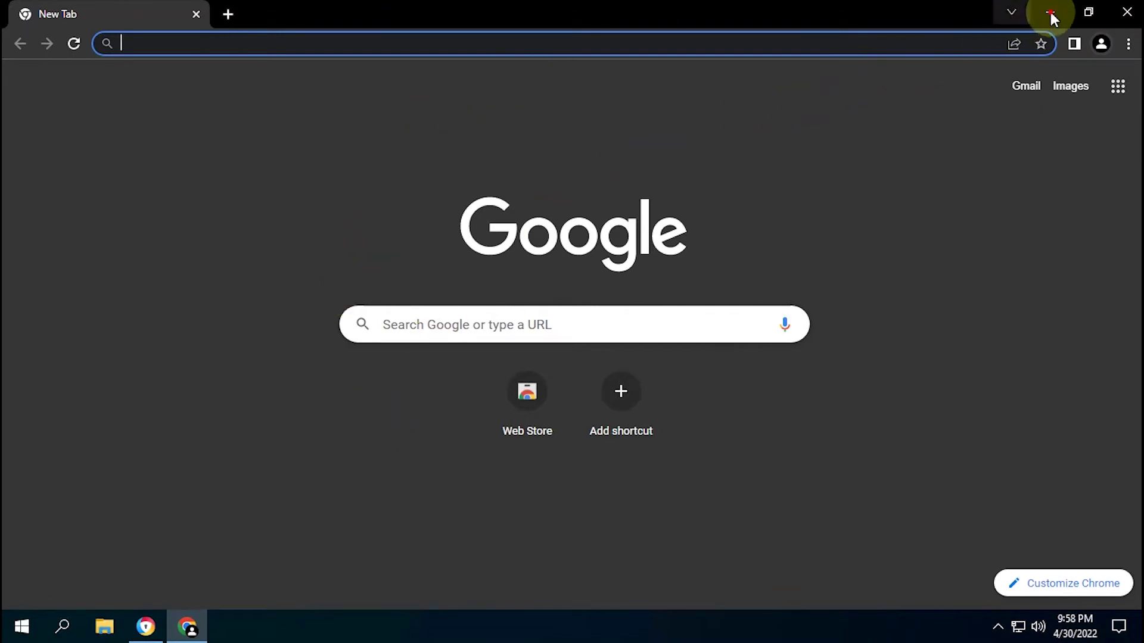
Enable sending a "Do Not Track" request in profile 1's cookies and site data settings, and minimize Chrome.
{"action": "left_click", "coordinate": [1128, 44]}
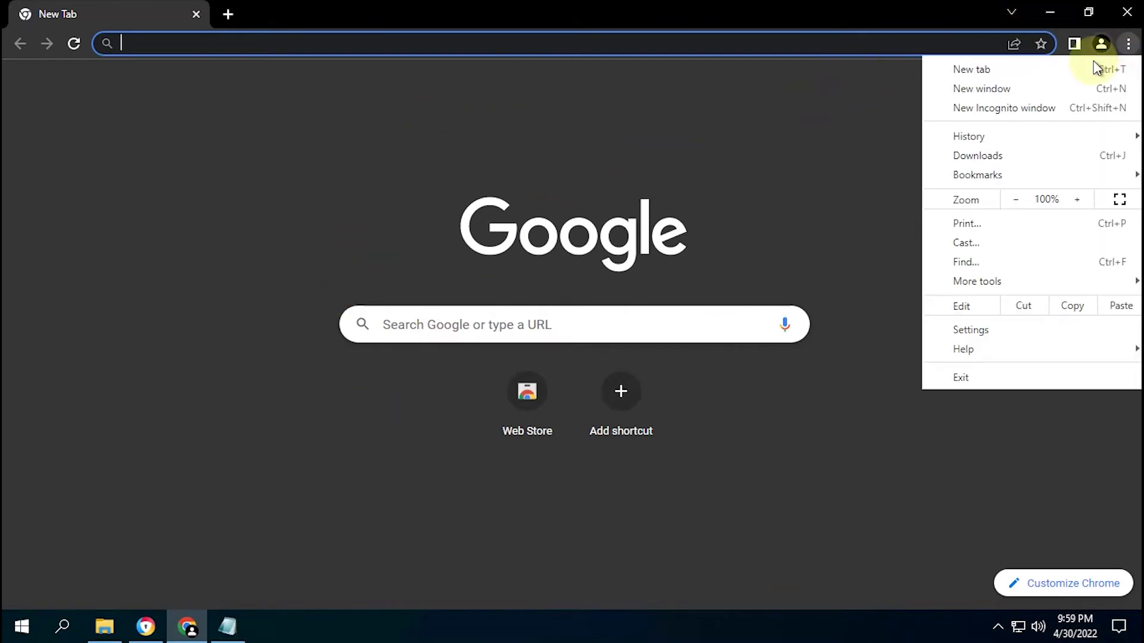
{"action": "left_click", "coordinate": [955, 330]}
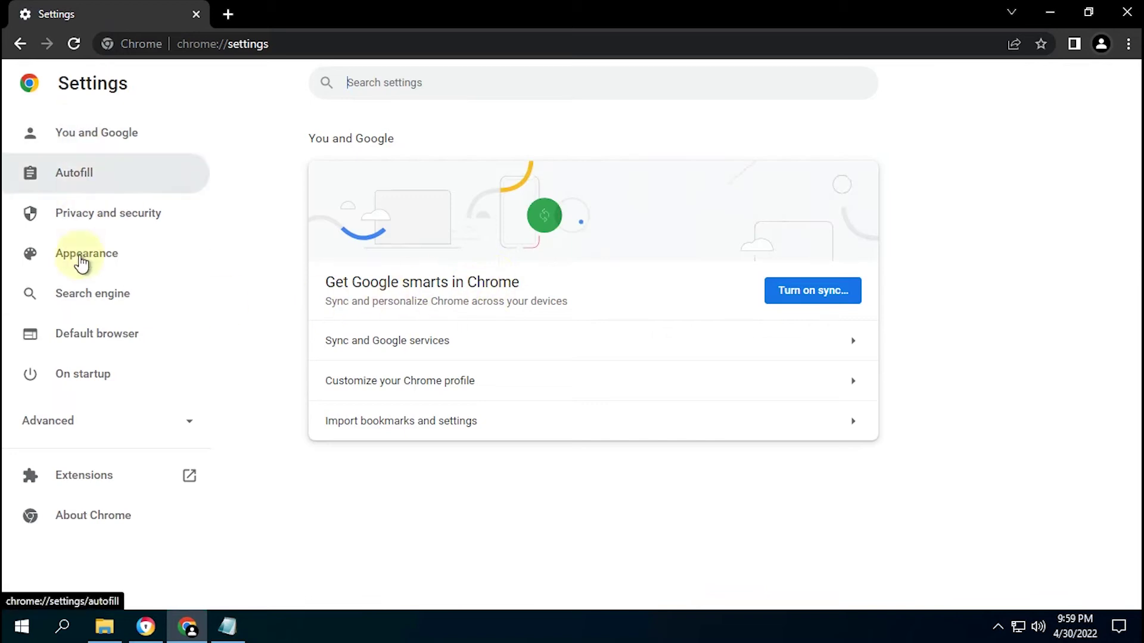
{"action": "left_click", "coordinate": [91, 215]}
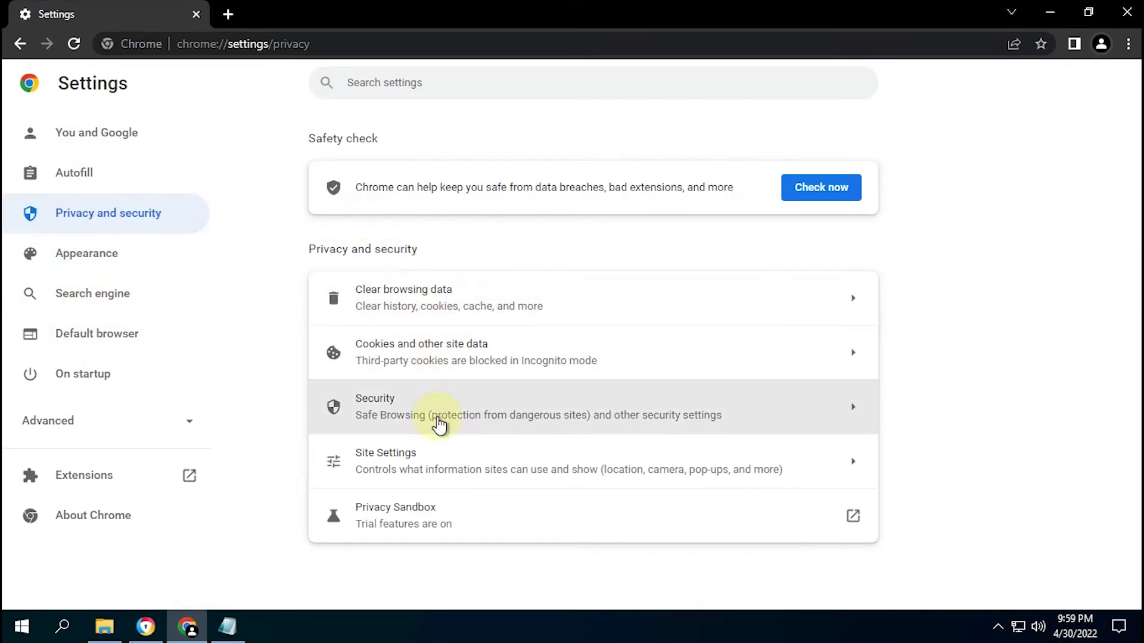
{"action": "left_click", "coordinate": [435, 467]}
{"action": "scroll", "coordinate": [436, 438], "scroll_direction": "down", "scroll_amount": 5}
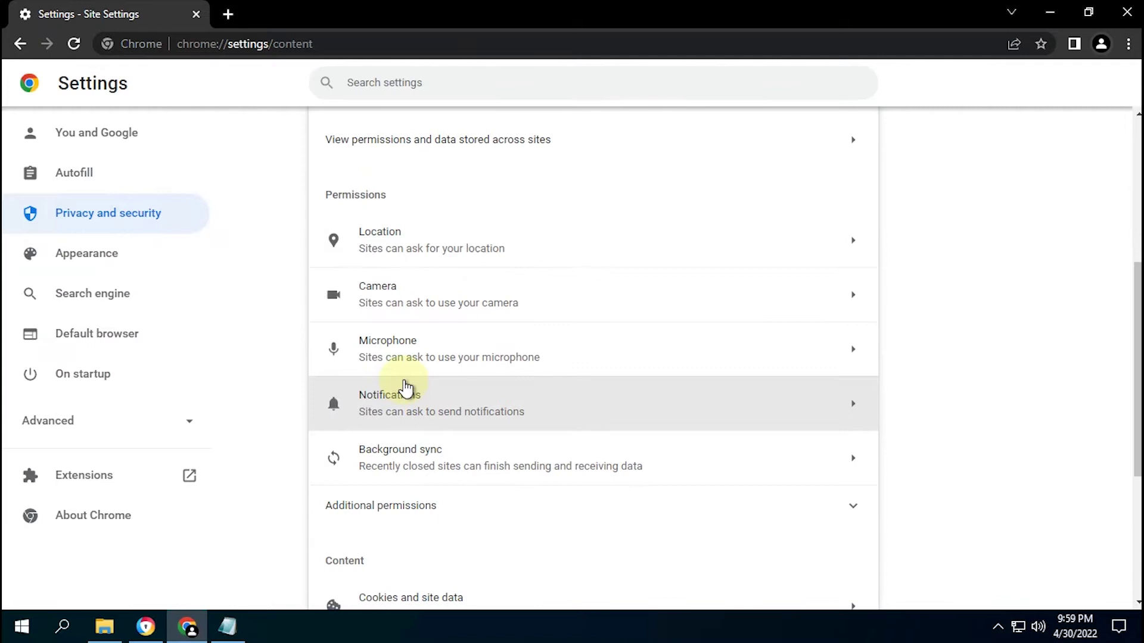
{"action": "scroll", "coordinate": [404, 388], "scroll_direction": "down", "scroll_amount": 5}
{"action": "left_click", "coordinate": [435, 332]}
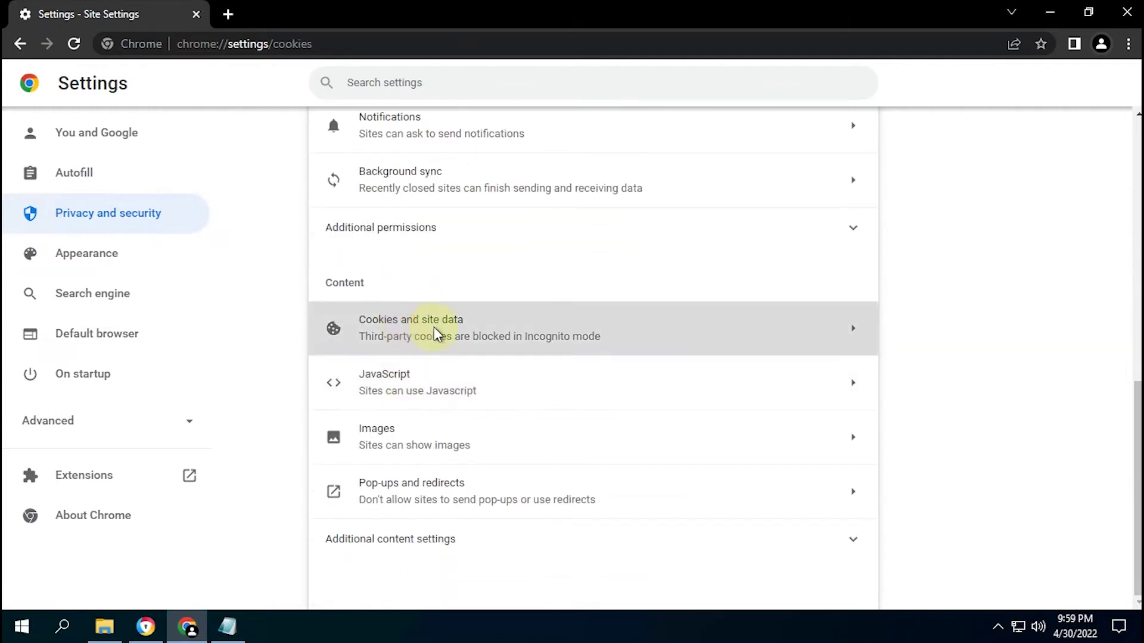
{"action": "scroll", "coordinate": [451, 375], "scroll_direction": "down", "scroll_amount": 8}
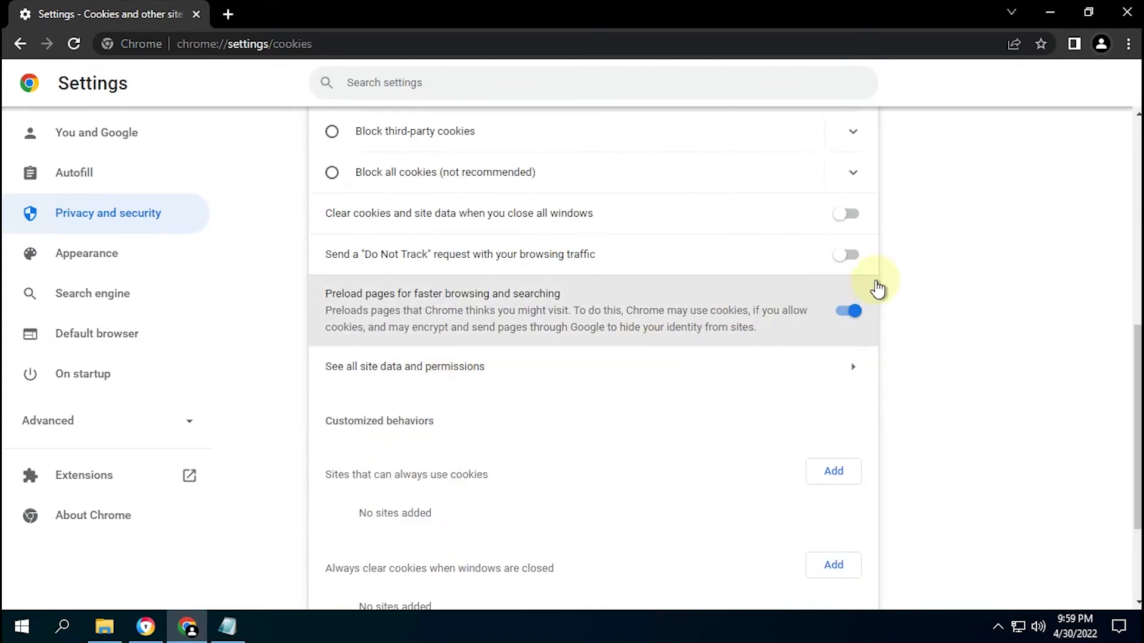
{"action": "left_click", "coordinate": [847, 254]}
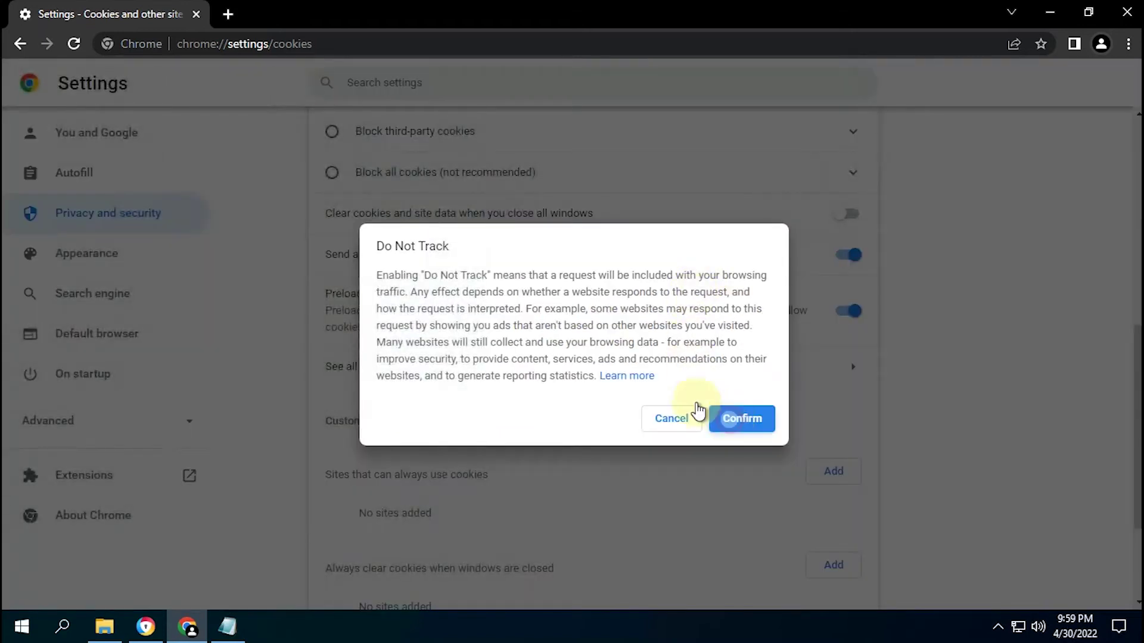
{"action": "left_click", "coordinate": [740, 416]}
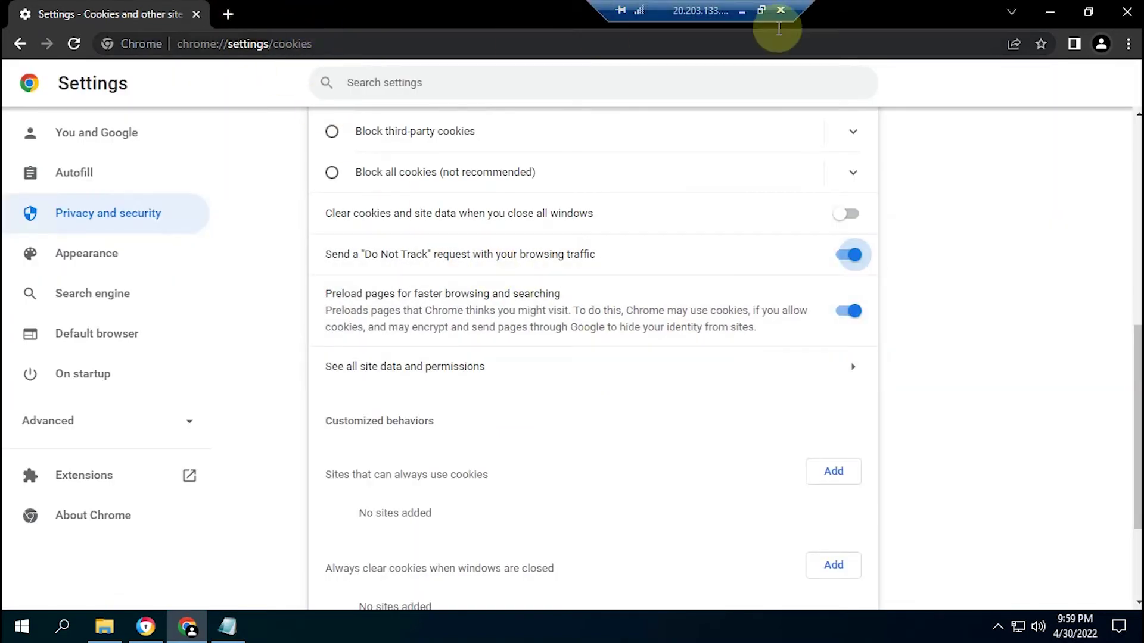
{"action": "left_click", "coordinate": [1050, 11]}
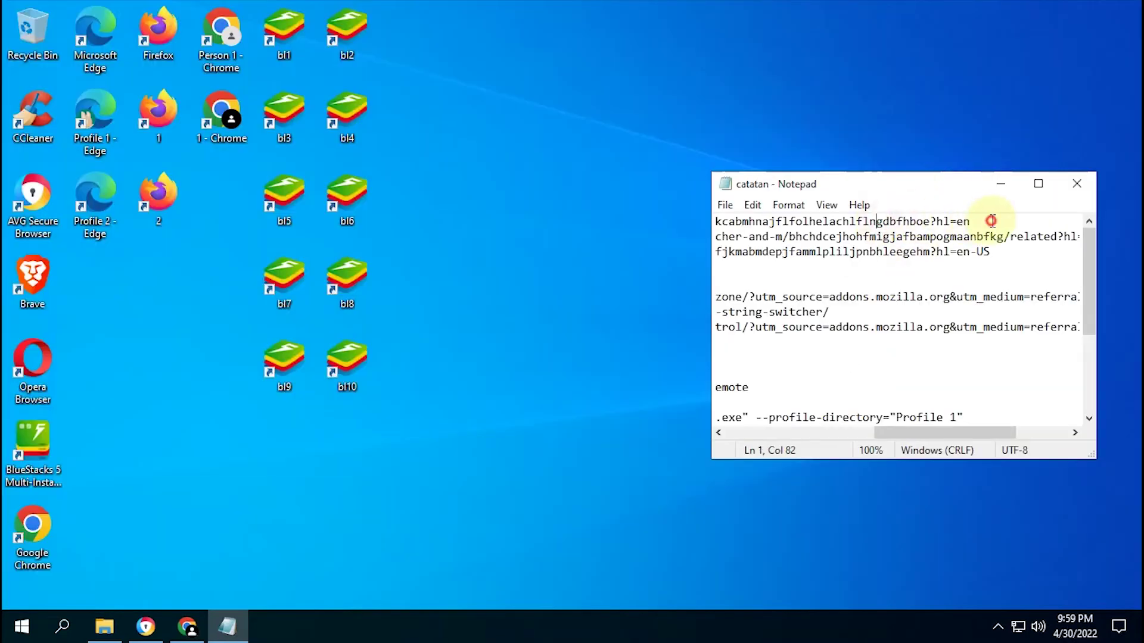
Copy the Spoof Timezone web store link from the catatan notes and install the extension in Chrome profile 1.
{"action": "left_click_drag", "start_coordinate": [991, 221], "coordinate": [455, 221]}
{"action": "key", "text": "ctrl+c"}
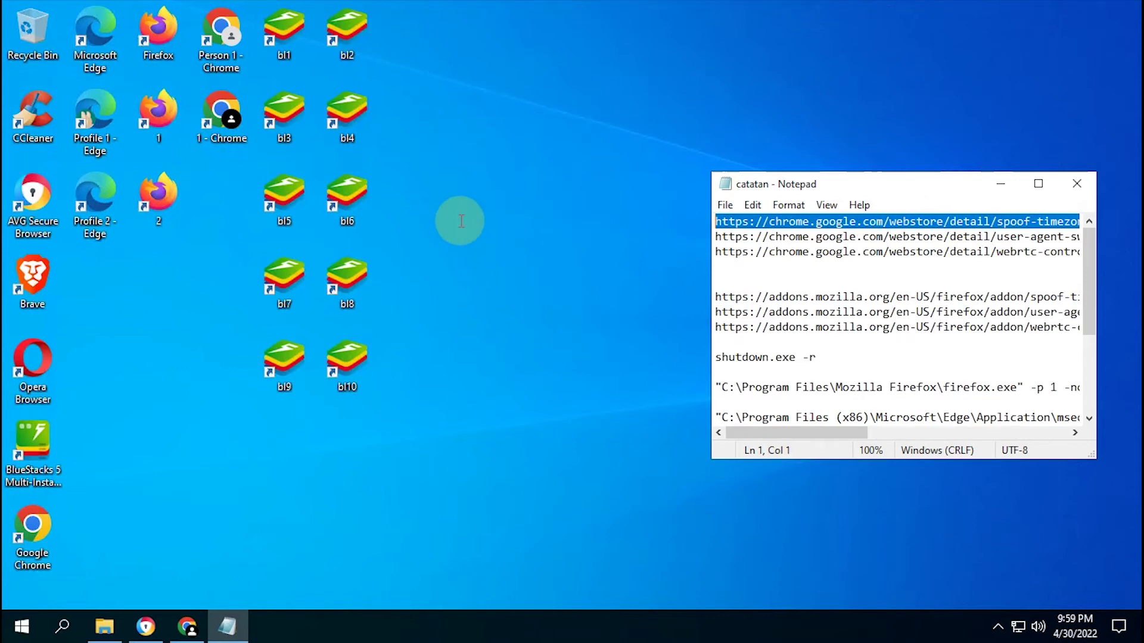
{"action": "left_click", "coordinate": [179, 637]}
{"action": "left_click", "coordinate": [253, 45]}
{"action": "key", "text": "ctrl+v"}
{"action": "key", "text": "Return"}
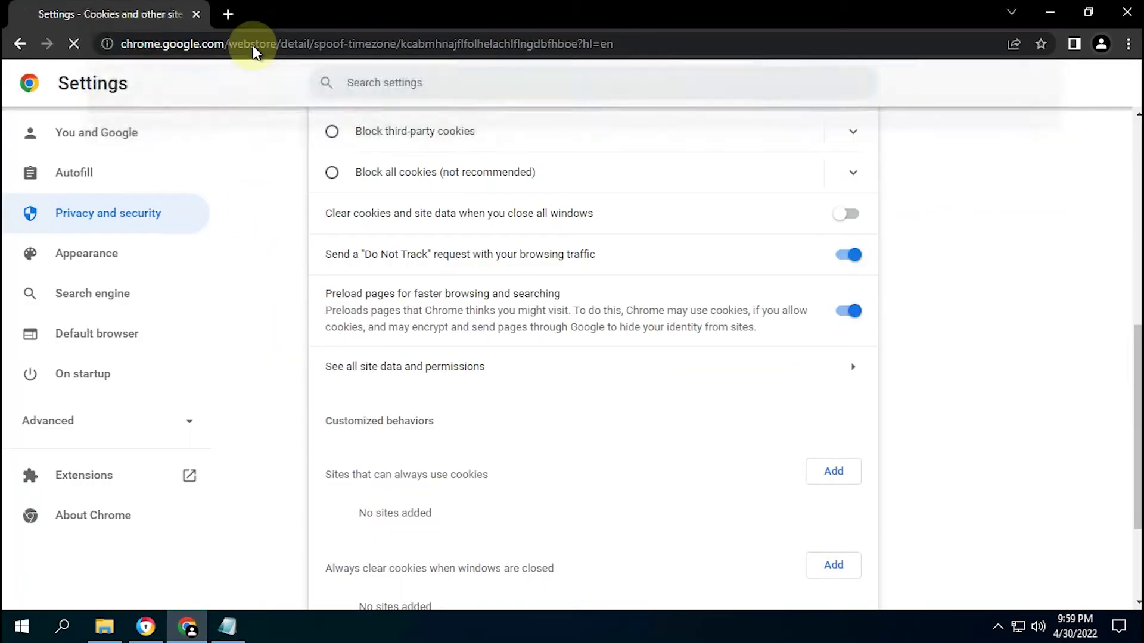
{"action": "left_click", "coordinate": [905, 207]}
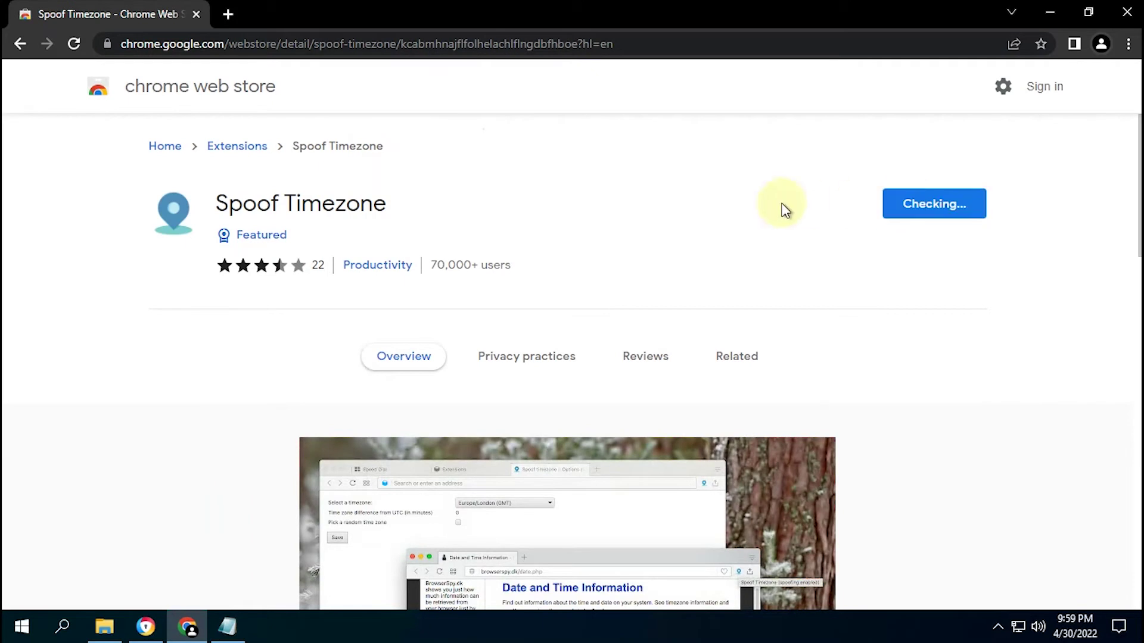
{"action": "left_click", "coordinate": [589, 206]}
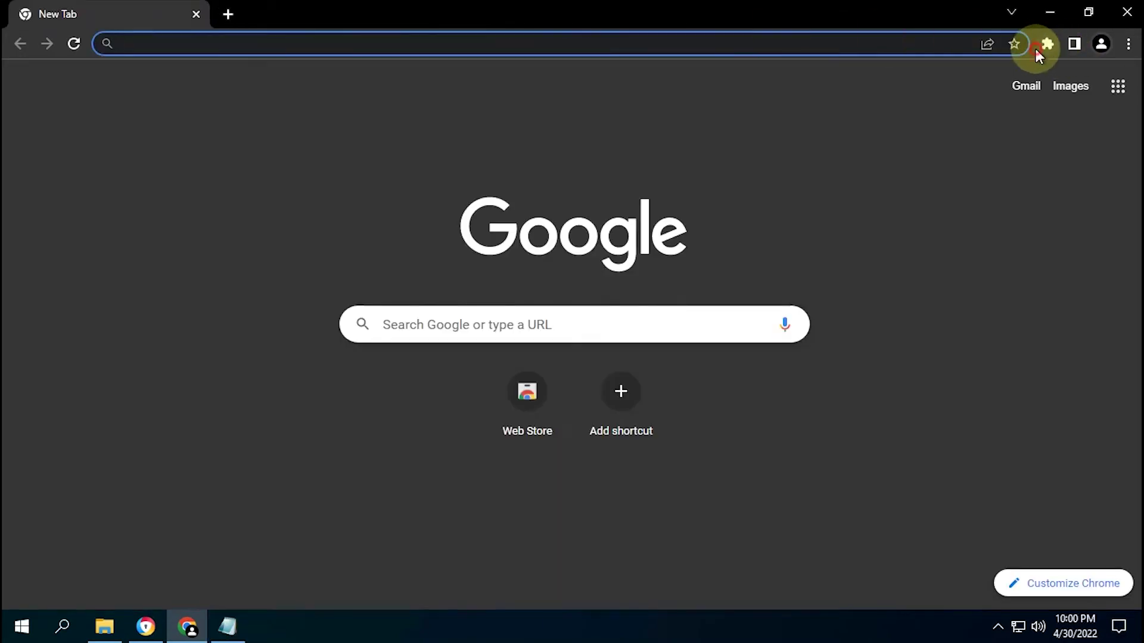
Pin the Spoof Timezone and User-Agent Switcher and Manager extensions in profile 1.
{"action": "left_click", "coordinate": [1037, 53]}
{"action": "left_click", "coordinate": [1008, 165]}
{"action": "left_click", "coordinate": [1008, 198]}
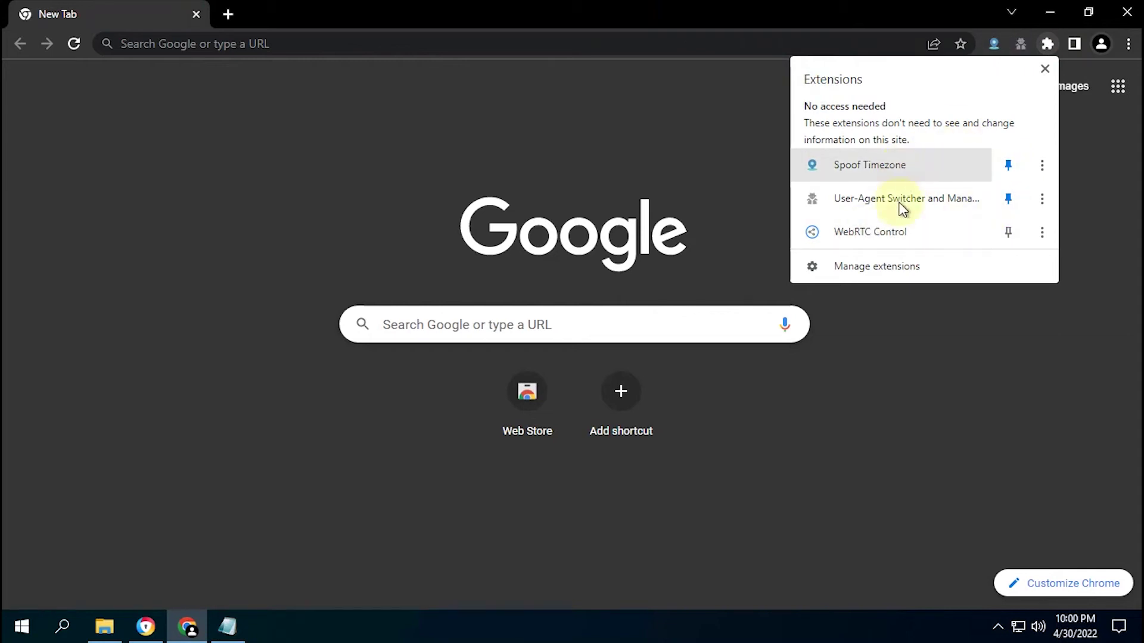
{"action": "left_click", "coordinate": [727, 106]}
Add a Chrome profile named 2 without an account, keeping the suggested theme color and the desktop shortcut.
{"action": "left_click", "coordinate": [1099, 52]}
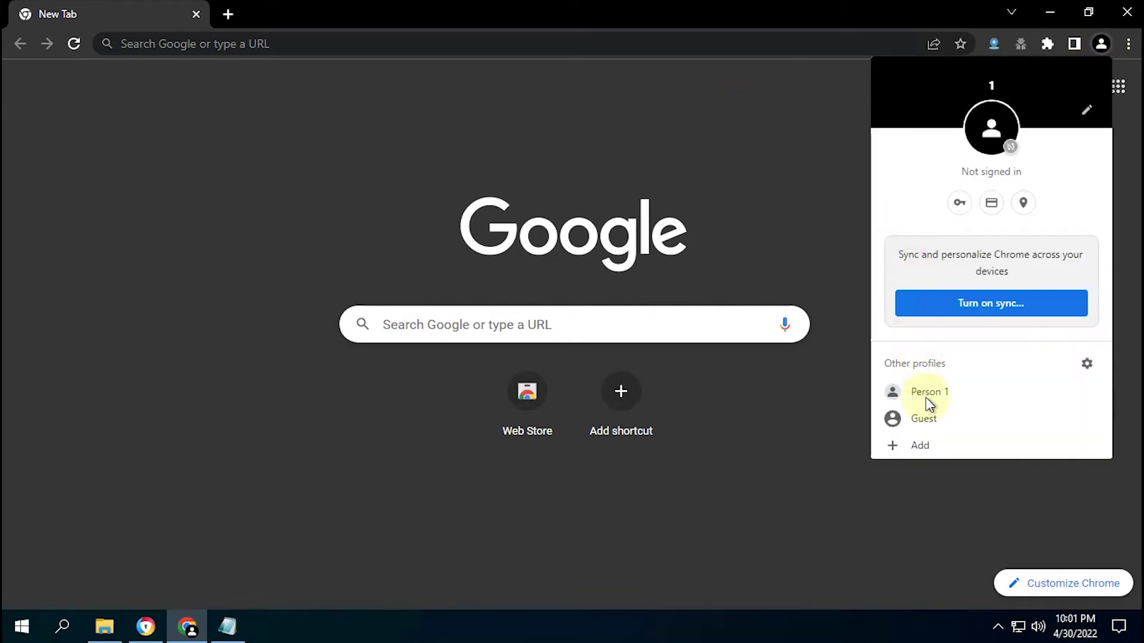
{"action": "left_click", "coordinate": [921, 448]}
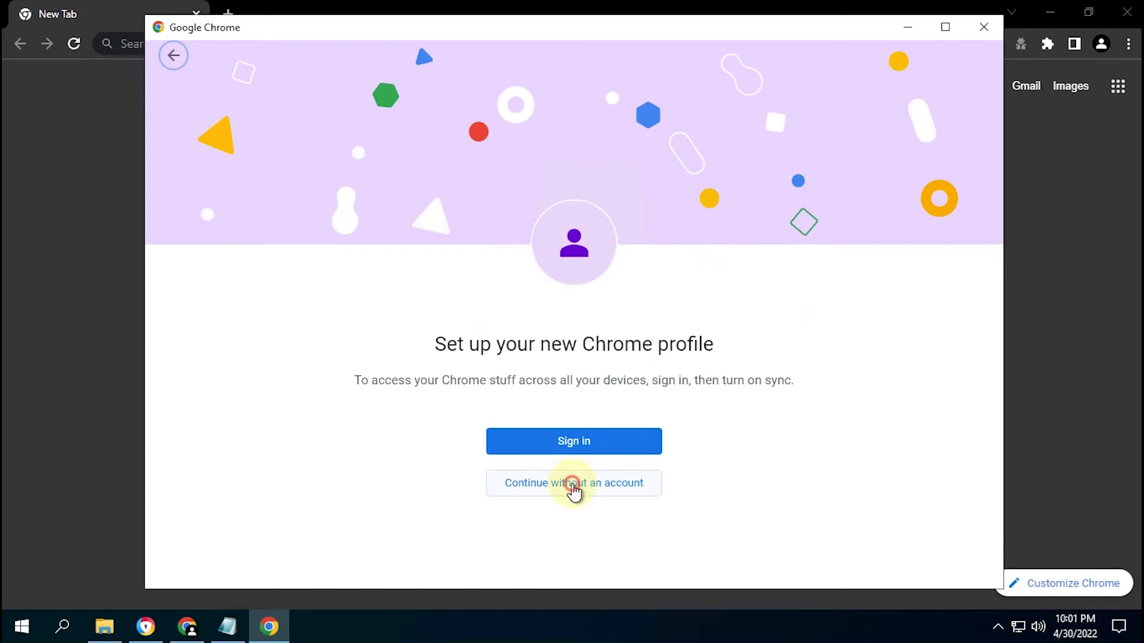
{"action": "left_click", "coordinate": [573, 484]}
{"action": "left_click", "coordinate": [472, 319]}
{"action": "type", "text": "2"}
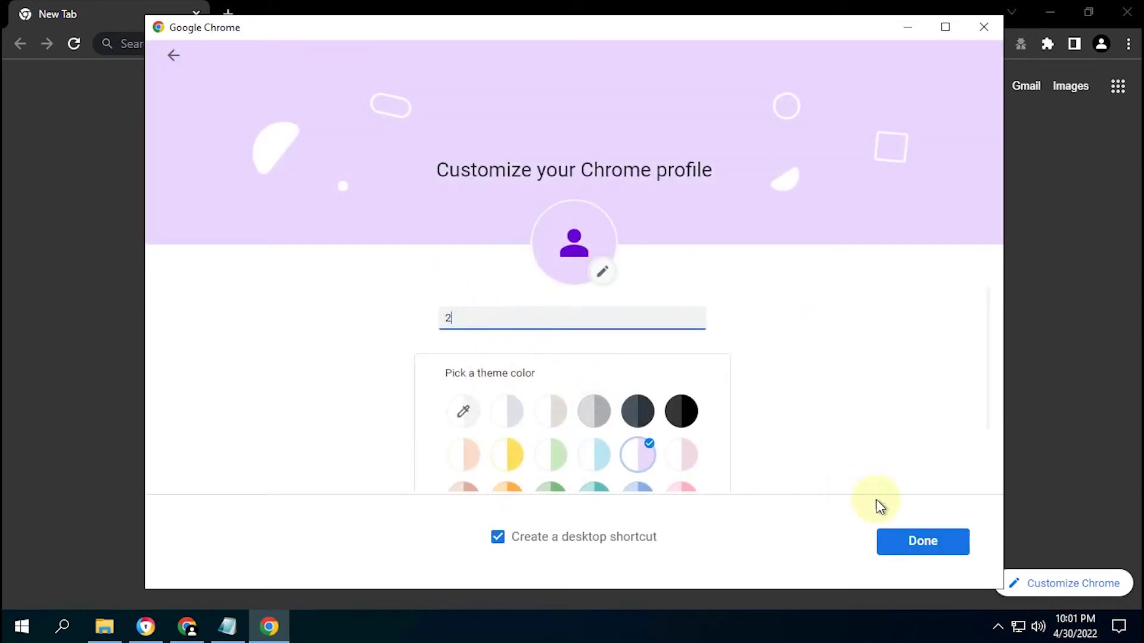
{"action": "scroll", "coordinate": [632, 452], "scroll_direction": "down", "scroll_amount": 2}
{"action": "key", "text": "Return"}
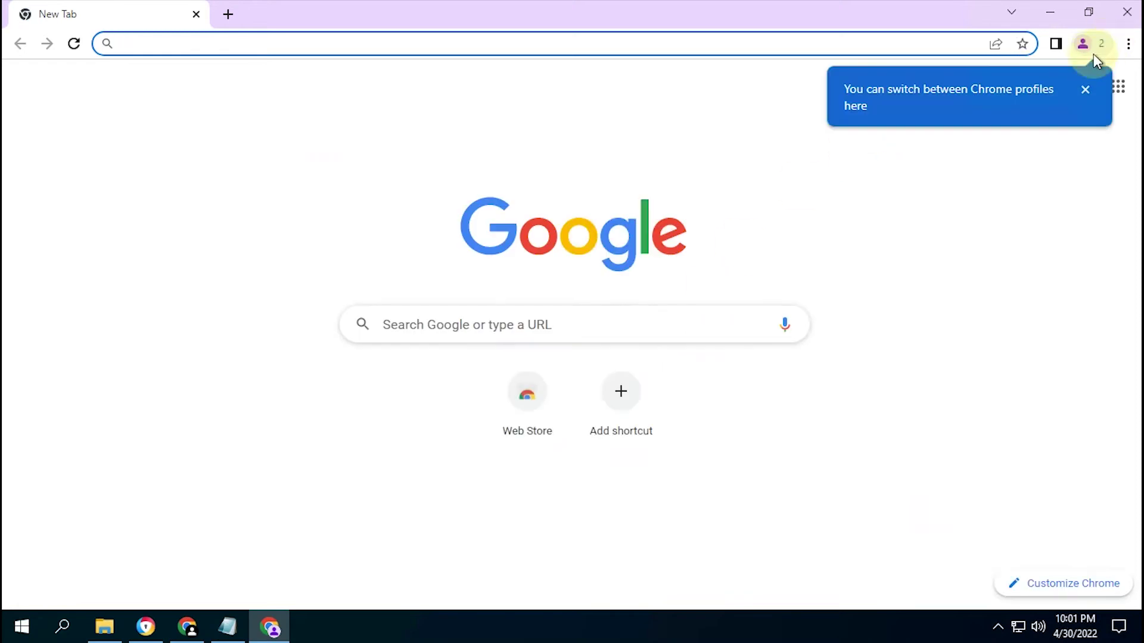
Add a Chrome profile named 3 without an account, keeping its suggested theme color and desktop shortcut.
{"action": "left_click", "coordinate": [1083, 44]}
{"action": "left_click", "coordinate": [912, 468]}
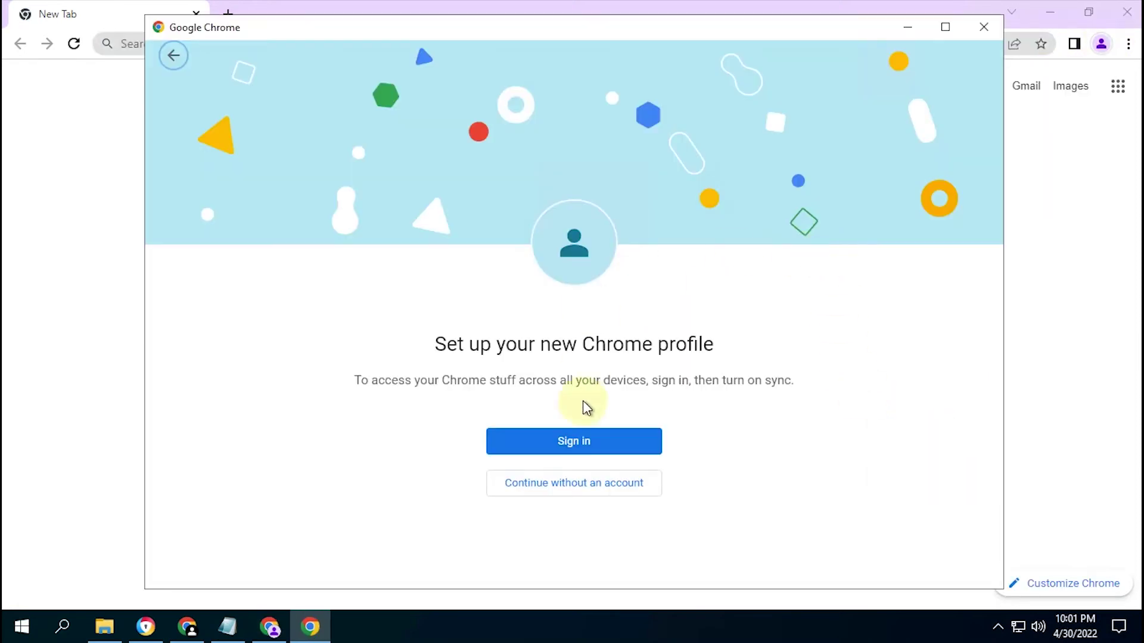
{"action": "left_click", "coordinate": [579, 495]}
{"action": "left_click", "coordinate": [518, 309]}
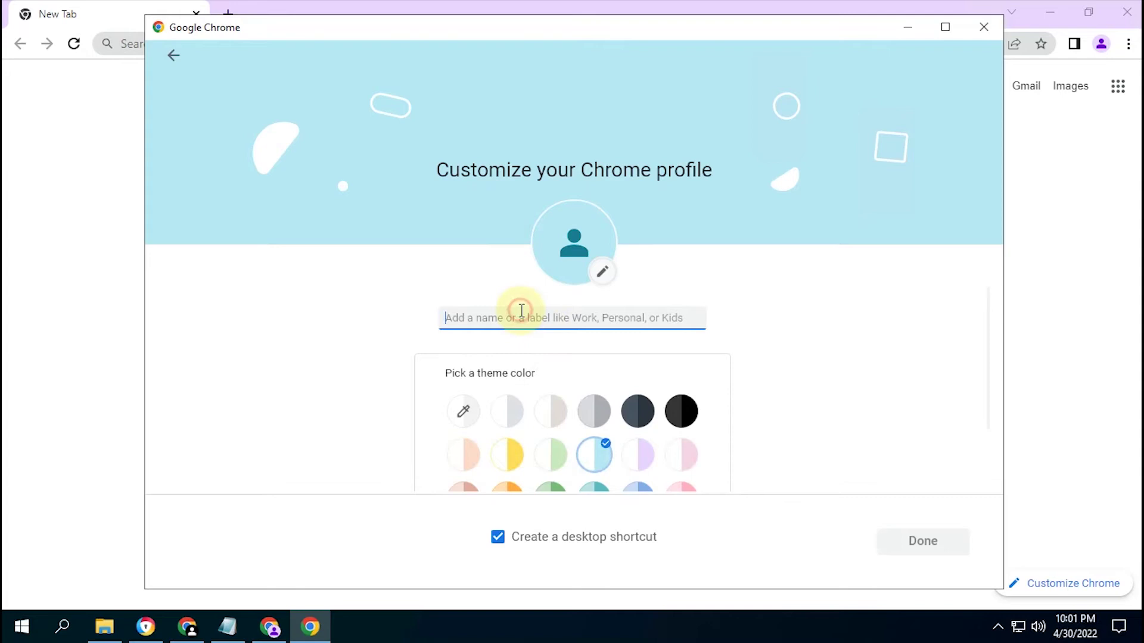
{"action": "type", "text": "3"}
{"action": "left_click", "coordinate": [925, 532]}
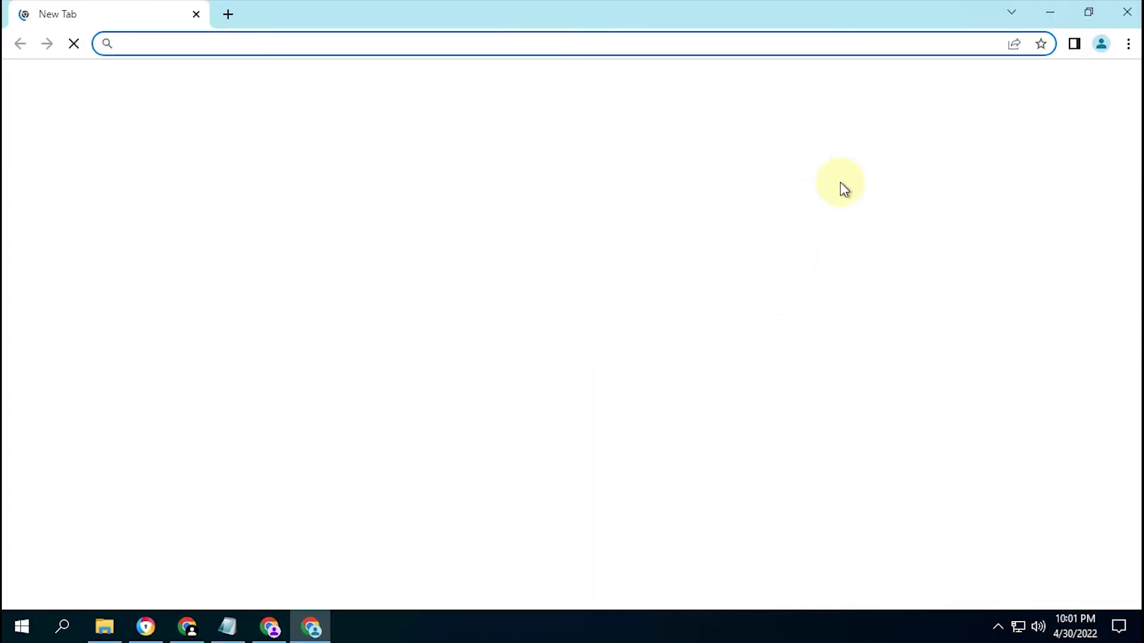
Add a Chrome profile named 4 without an account, keeping its suggested theme color and desktop shortcut.
{"action": "left_click", "coordinate": [1100, 45]}
{"action": "left_click", "coordinate": [919, 499]}
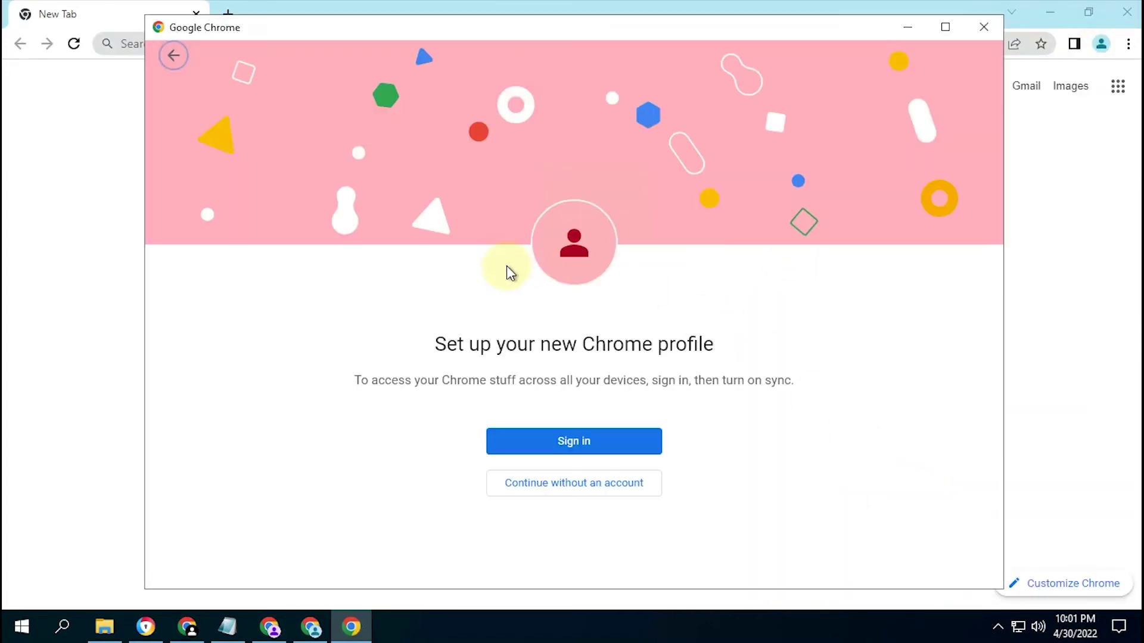
{"action": "left_click", "coordinate": [551, 491]}
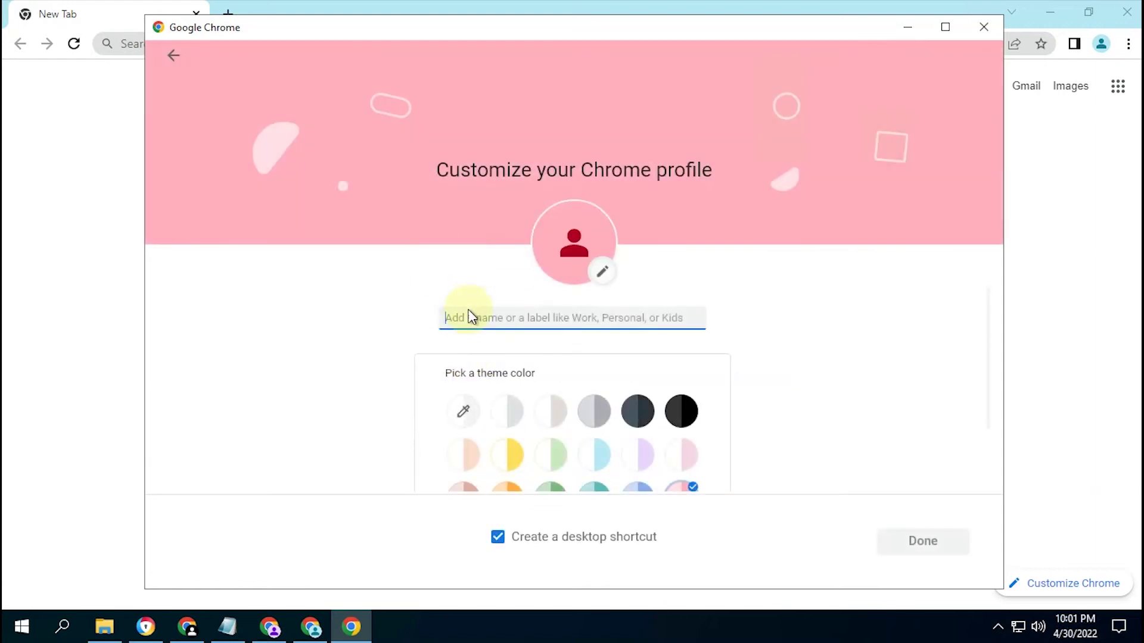
{"action": "type", "text": "4"}
{"action": "left_click", "coordinate": [933, 541]}
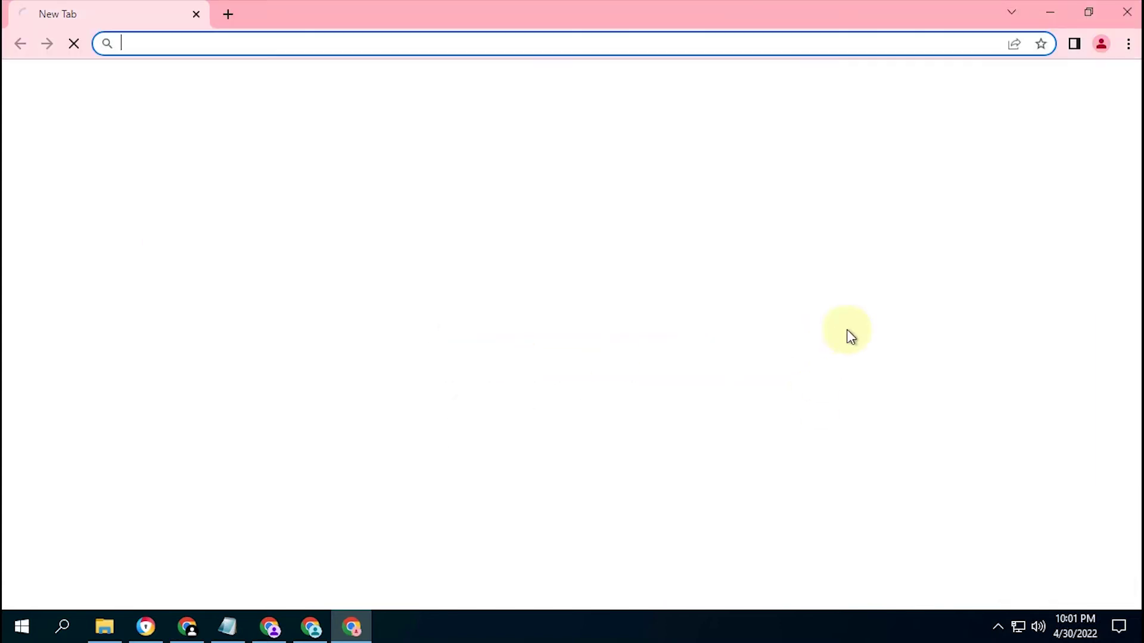
Add a Chrome profile named 5 without an account, with a desktop shortcut, and close the new profiles' windows.
{"action": "left_click", "coordinate": [1100, 46]}
{"action": "left_click", "coordinate": [927, 527]}
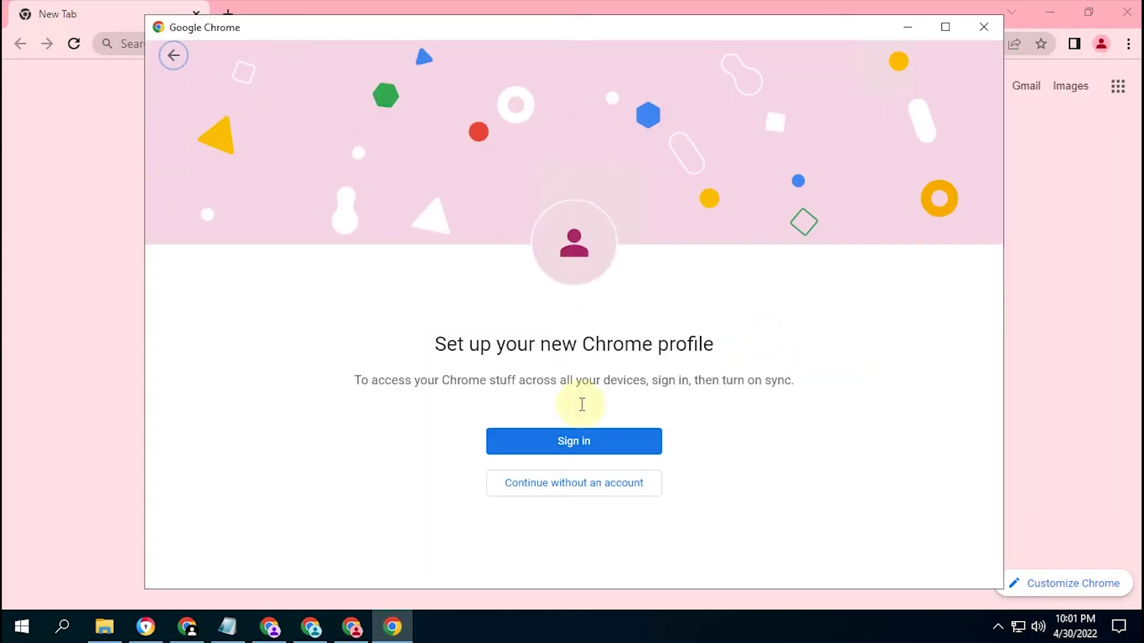
{"action": "left_click", "coordinate": [576, 482]}
{"action": "type", "text": "a"}
{"action": "left_click", "coordinate": [914, 542]}
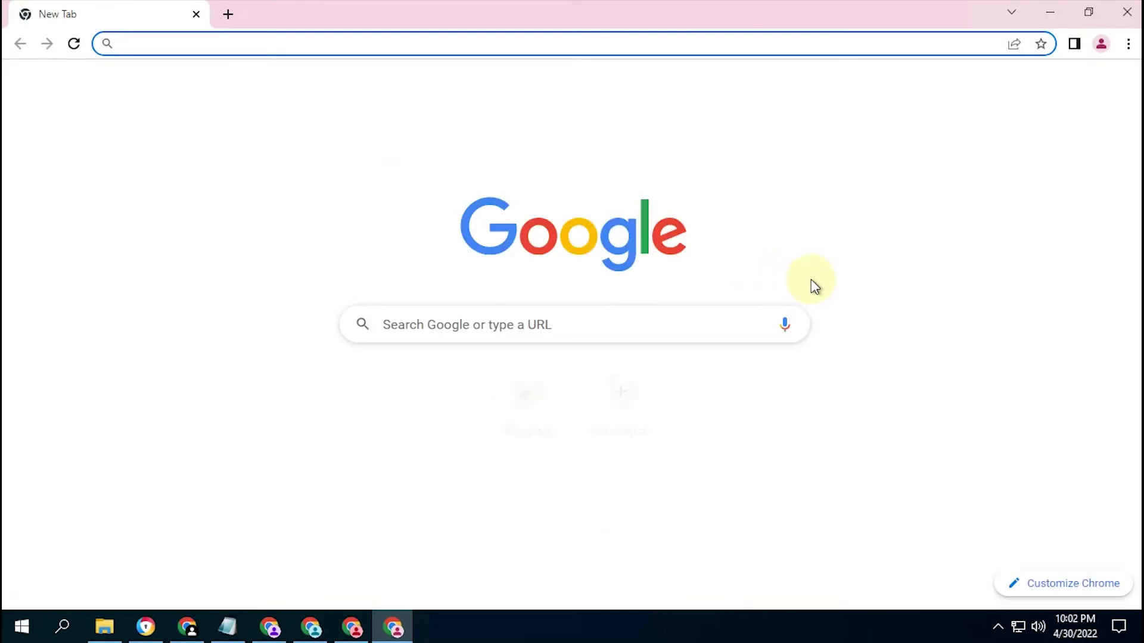
{"action": "left_click", "coordinate": [1127, 12]}
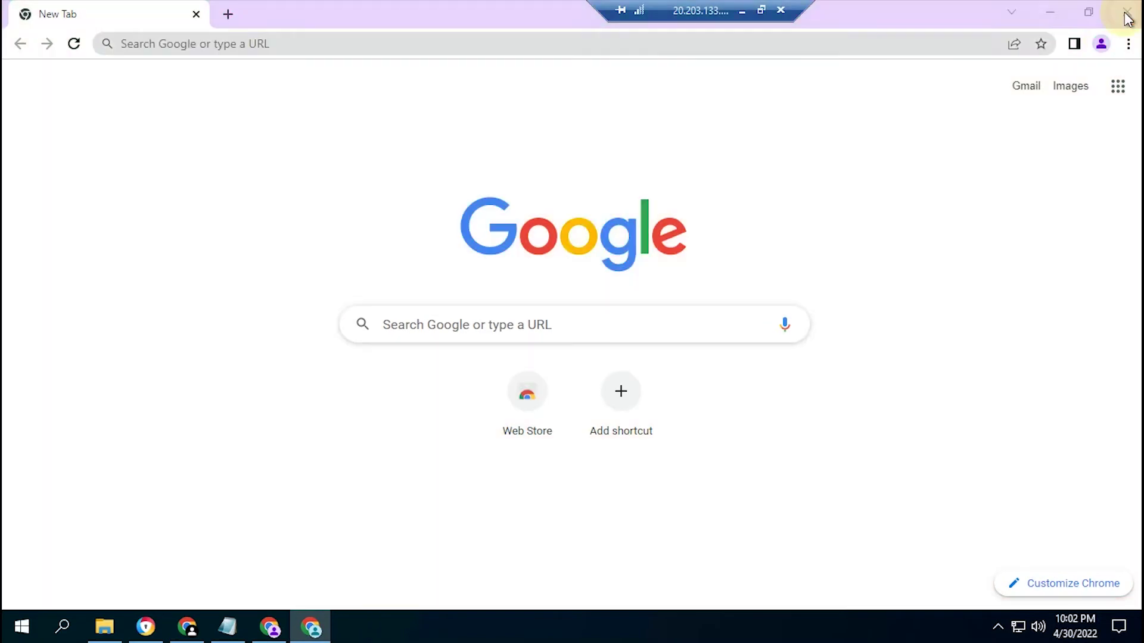
{"action": "left_click", "coordinate": [1127, 12]}
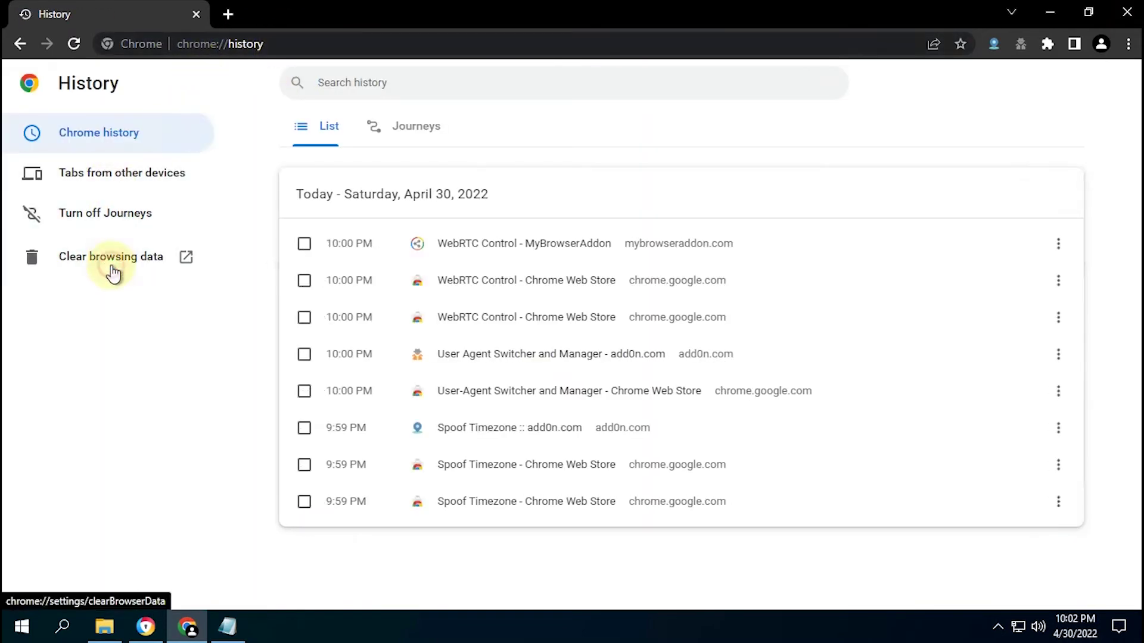
Clear profile 1's browsing data with additional advanced data types included, and close Chrome.
{"action": "left_click", "coordinate": [112, 271]}
{"action": "left_click", "coordinate": [196, 14]}
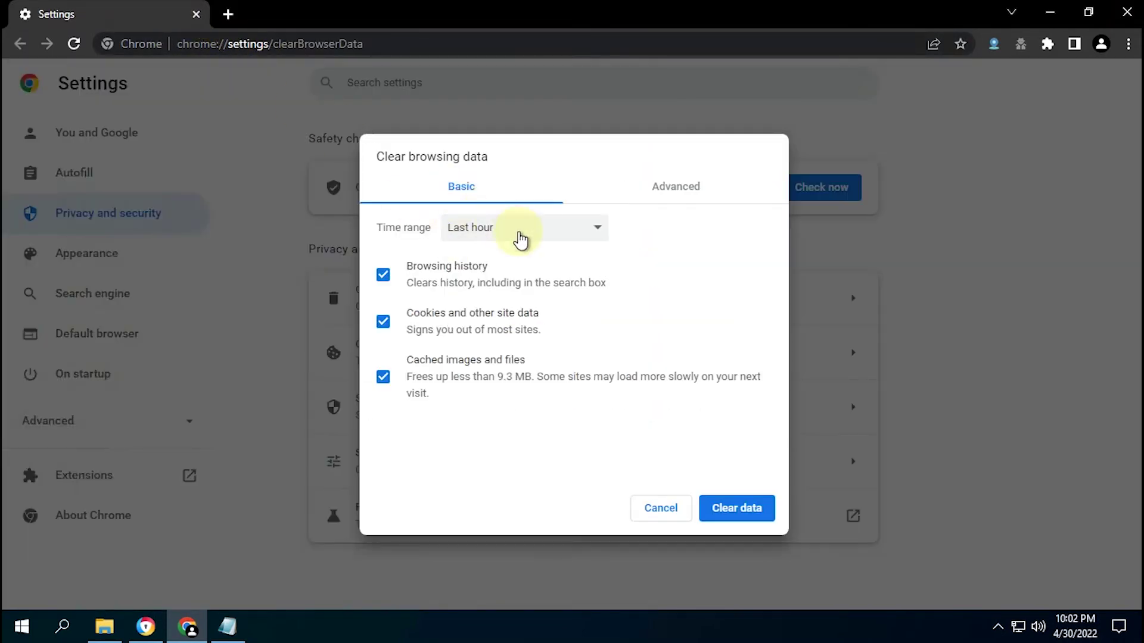
{"action": "left_click", "coordinate": [520, 240]}
{"action": "left_click", "coordinate": [508, 308]}
{"action": "left_click", "coordinate": [644, 198]}
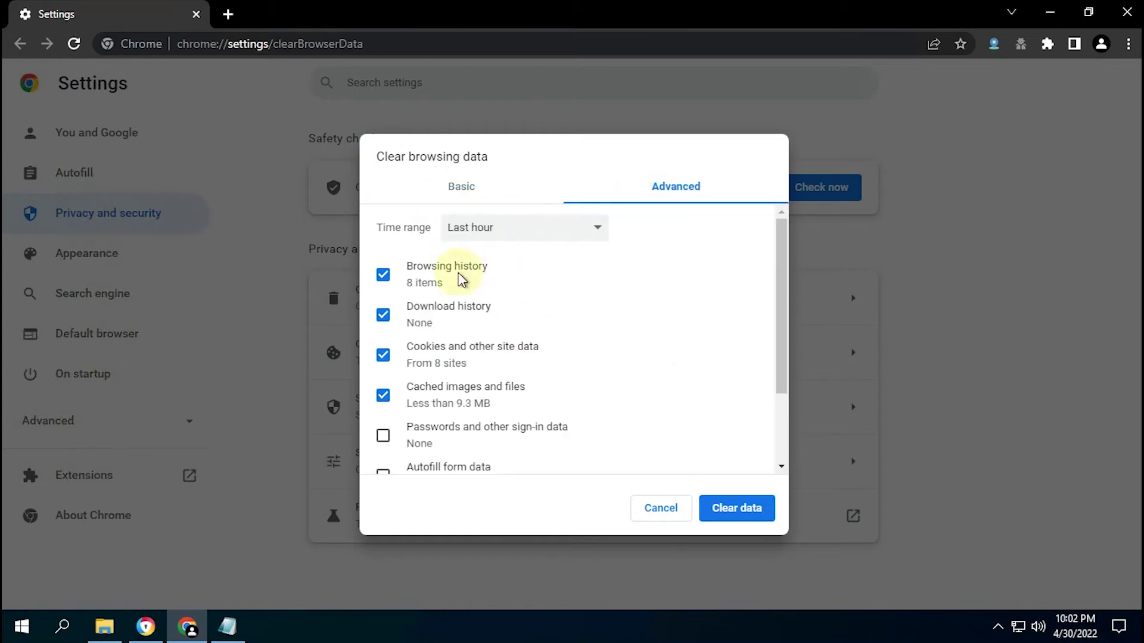
{"action": "scroll", "coordinate": [403, 444], "scroll_direction": "down", "scroll_amount": 2}
{"action": "left_click", "coordinate": [383, 413]}
{"action": "left_click", "coordinate": [384, 454]}
{"action": "left_click", "coordinate": [737, 506]}
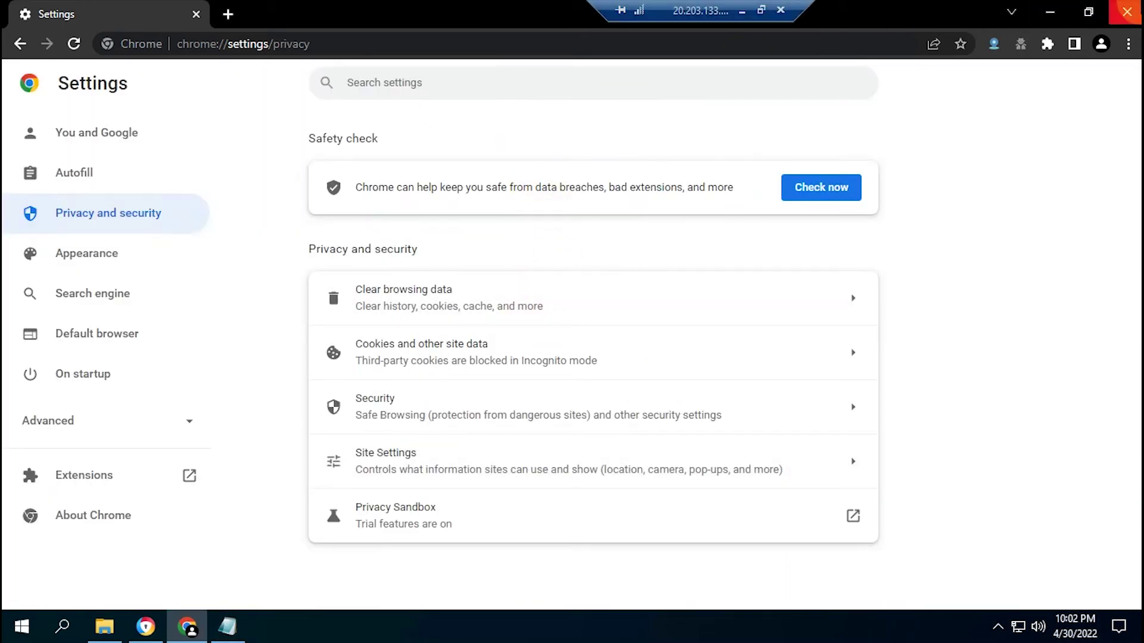
{"action": "left_click", "coordinate": [1126, 12]}
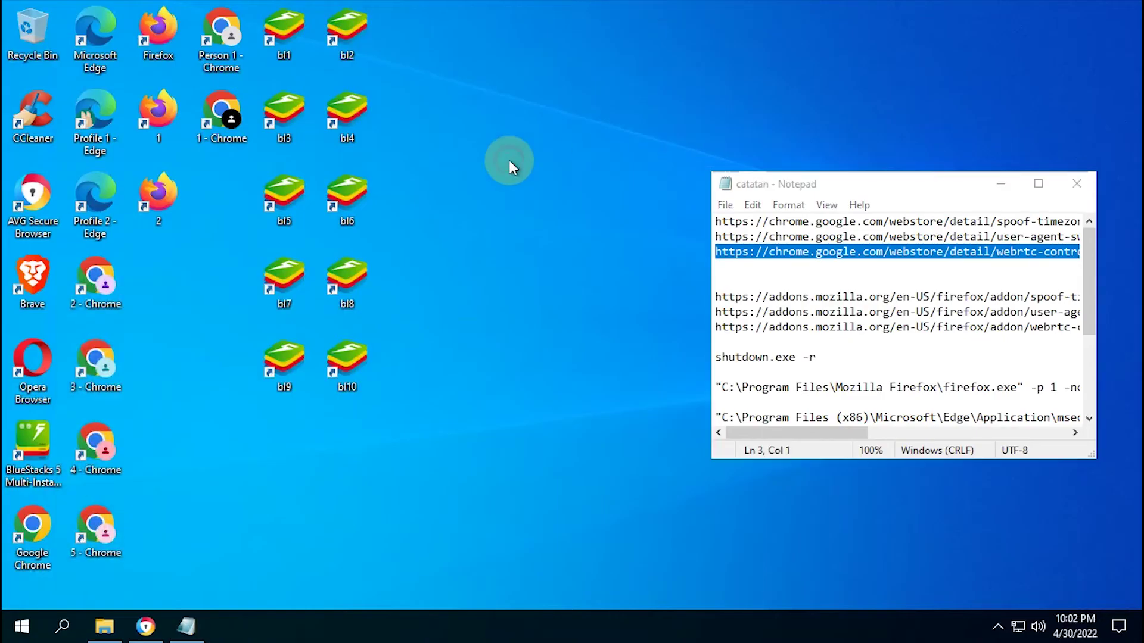
Minimize the notes and open the user account's folder under C:\Users in File Explorer.
{"action": "left_click", "coordinate": [999, 184]}
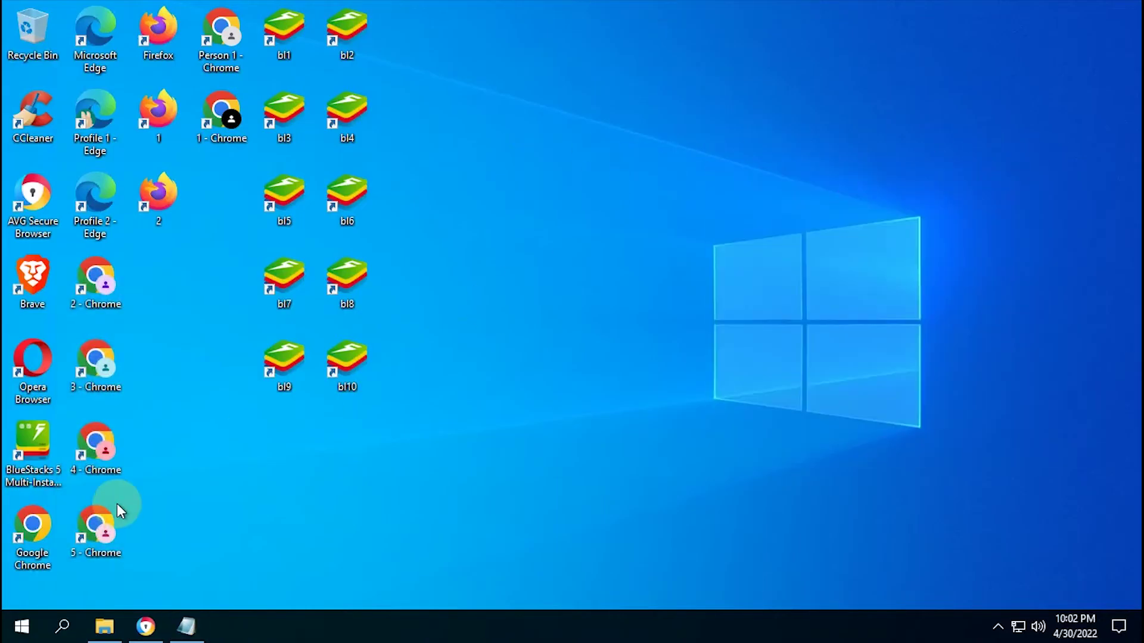
{"action": "left_click", "coordinate": [104, 626]}
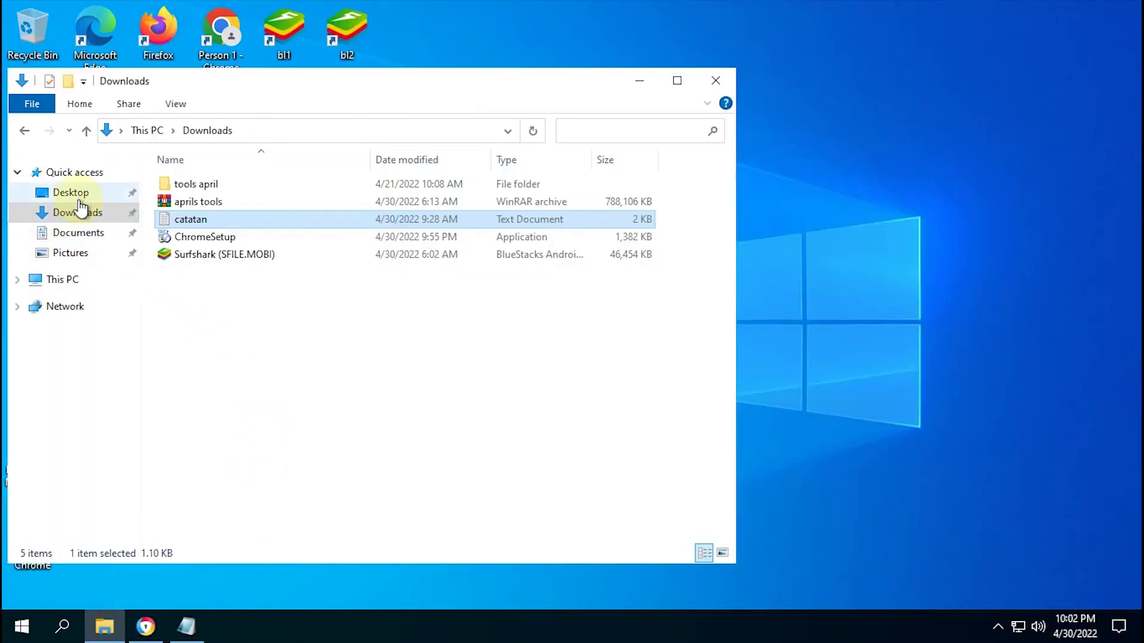
{"action": "left_click", "coordinate": [78, 285]}
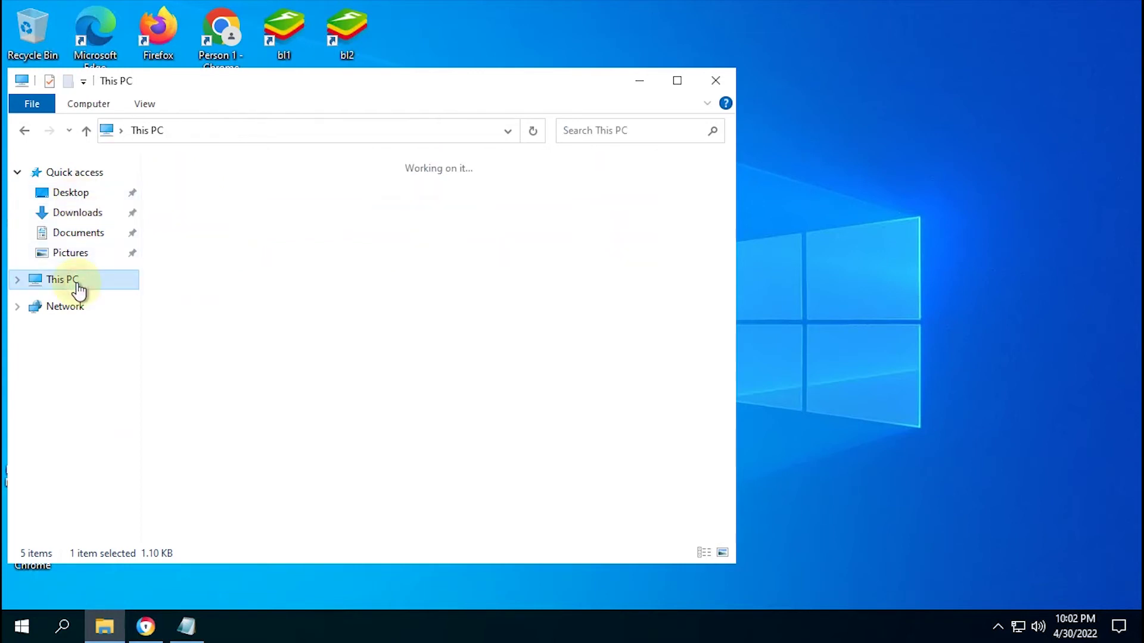
{"action": "double_click", "coordinate": [221, 396]}
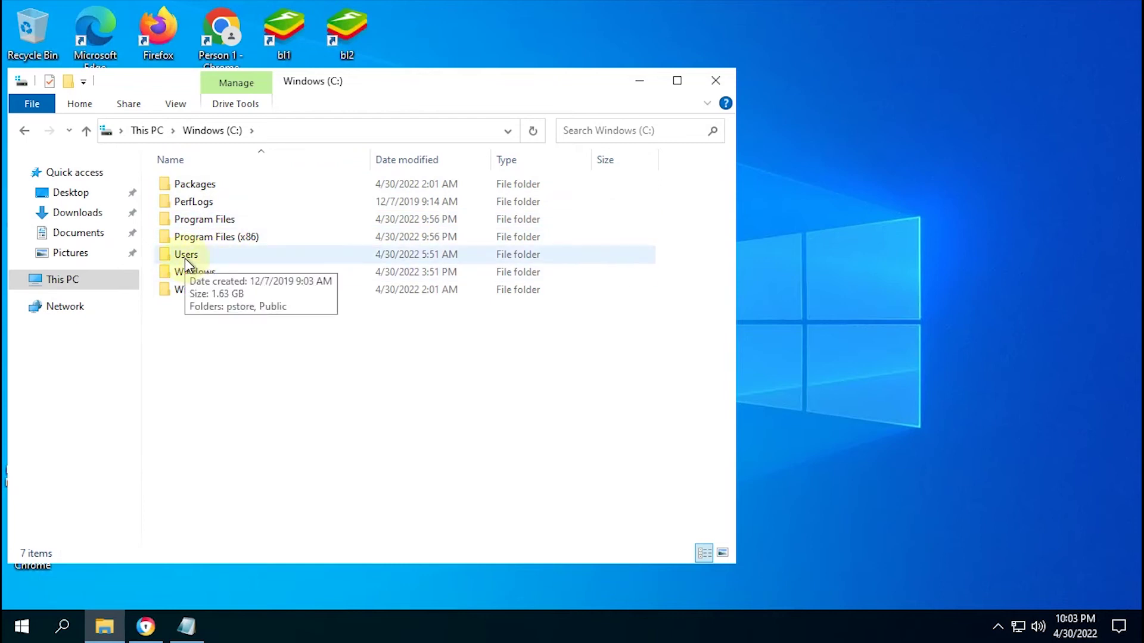
{"action": "double_click", "coordinate": [186, 256]}
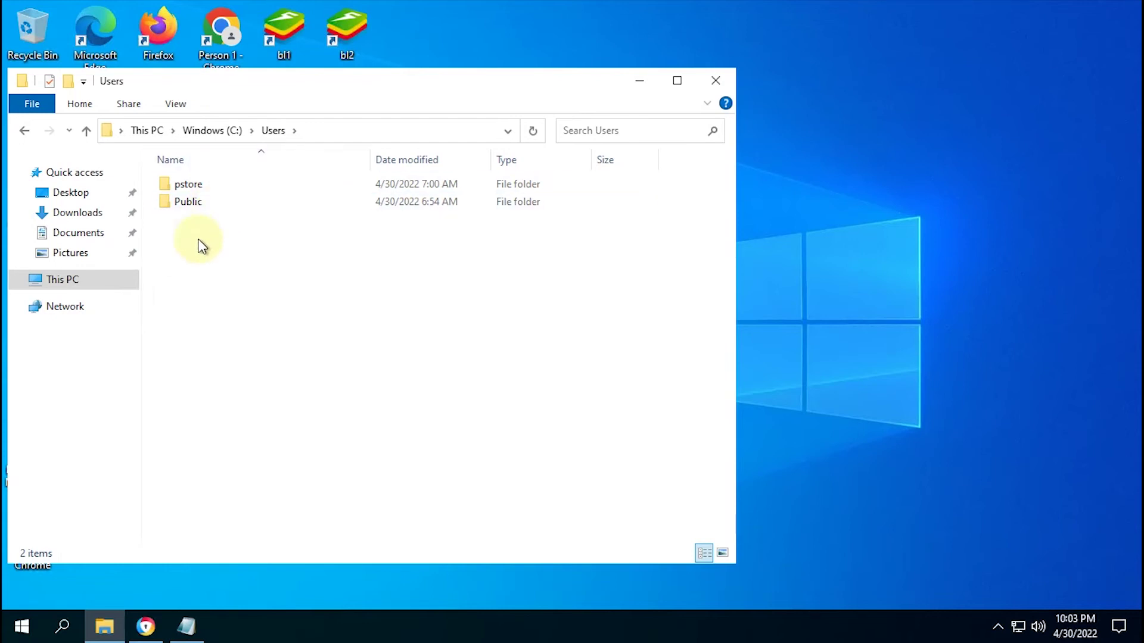
{"action": "left_click", "coordinate": [193, 187]}
{"action": "double_click", "coordinate": [194, 186]}
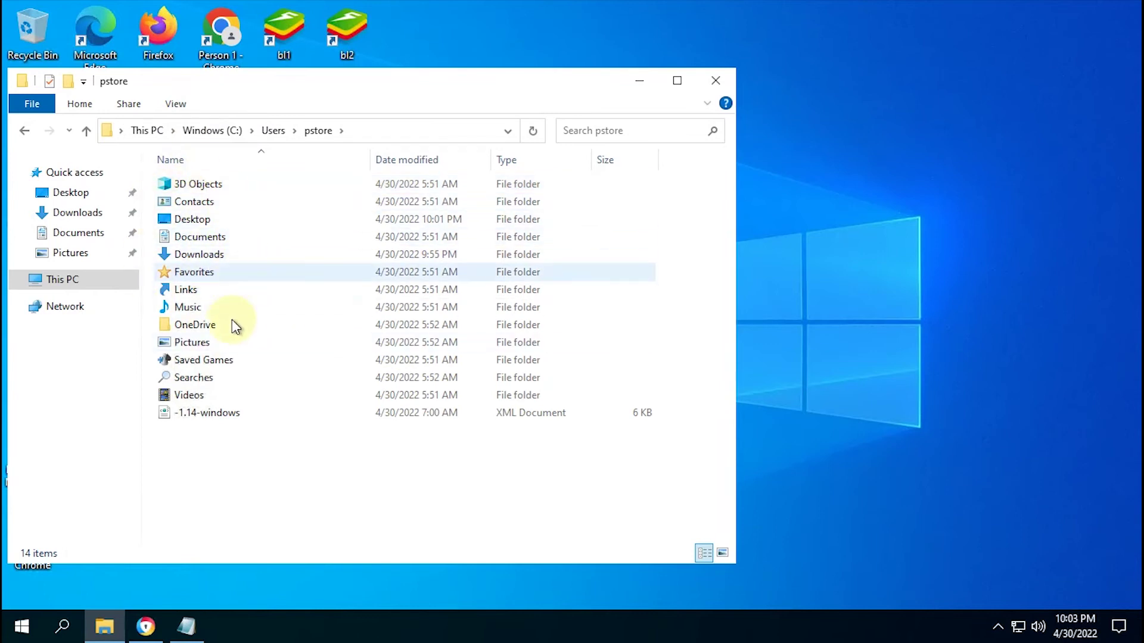
Show hidden items in the user folder and open AppData\Local\Google.
{"action": "left_click", "coordinate": [178, 103]}
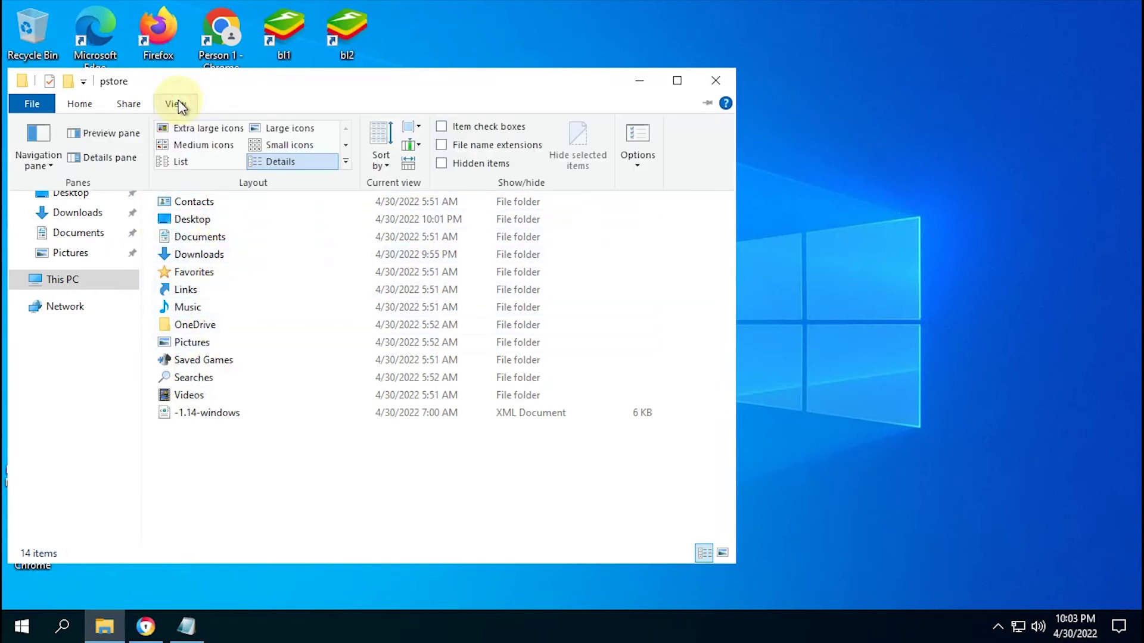
{"action": "left_click", "coordinate": [442, 170]}
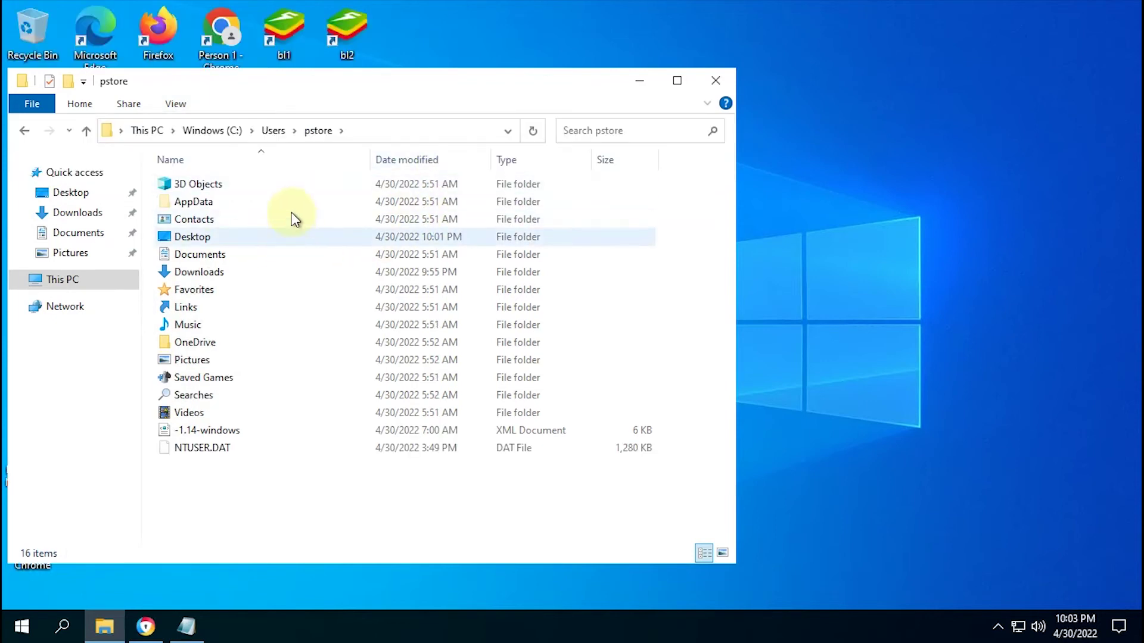
{"action": "left_click", "coordinate": [203, 200]}
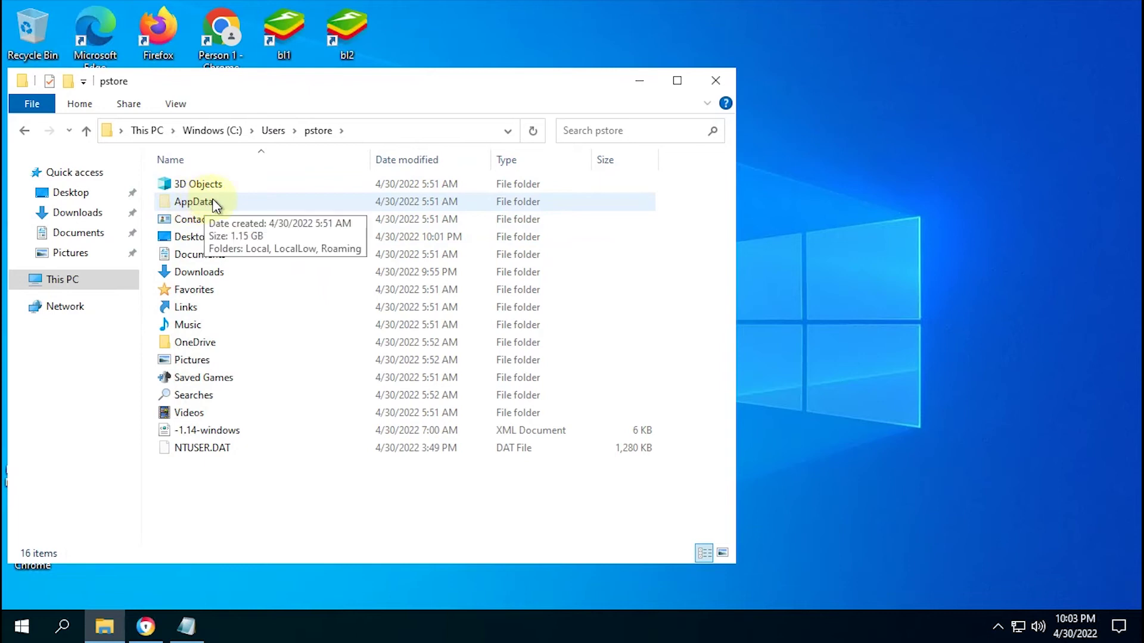
{"action": "double_click", "coordinate": [193, 203]}
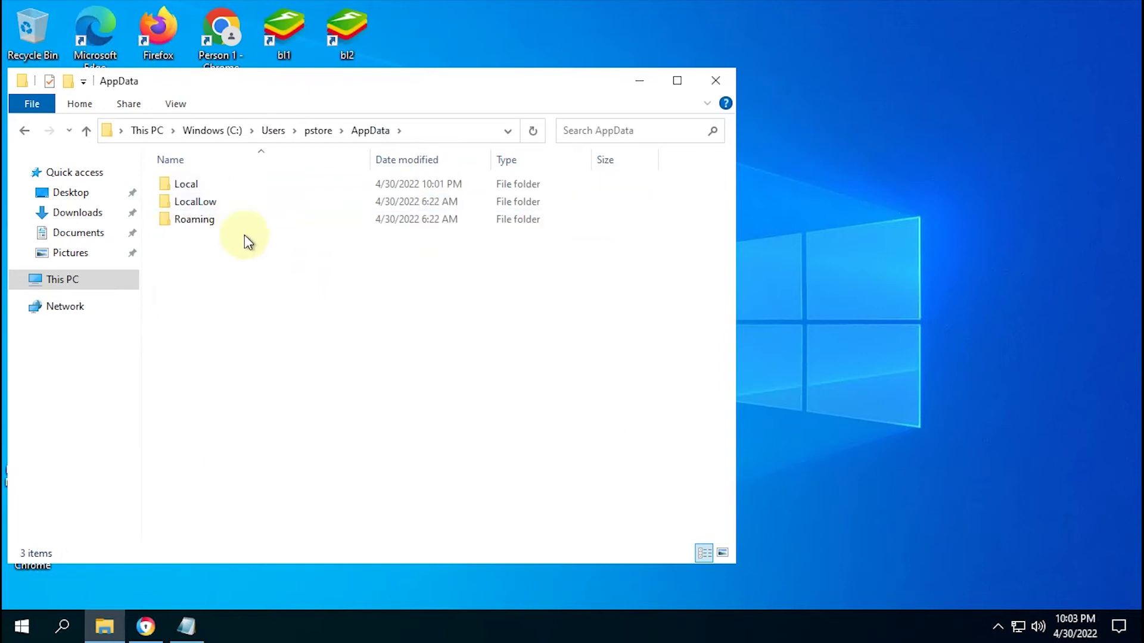
{"action": "double_click", "coordinate": [192, 187]}
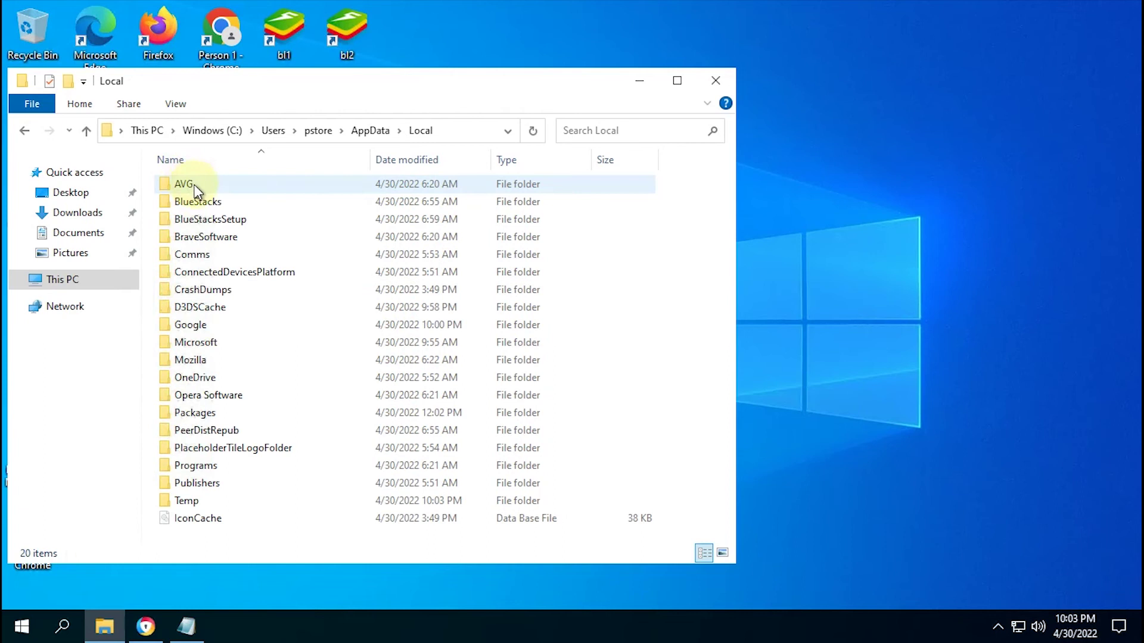
{"action": "double_click", "coordinate": [191, 325]}
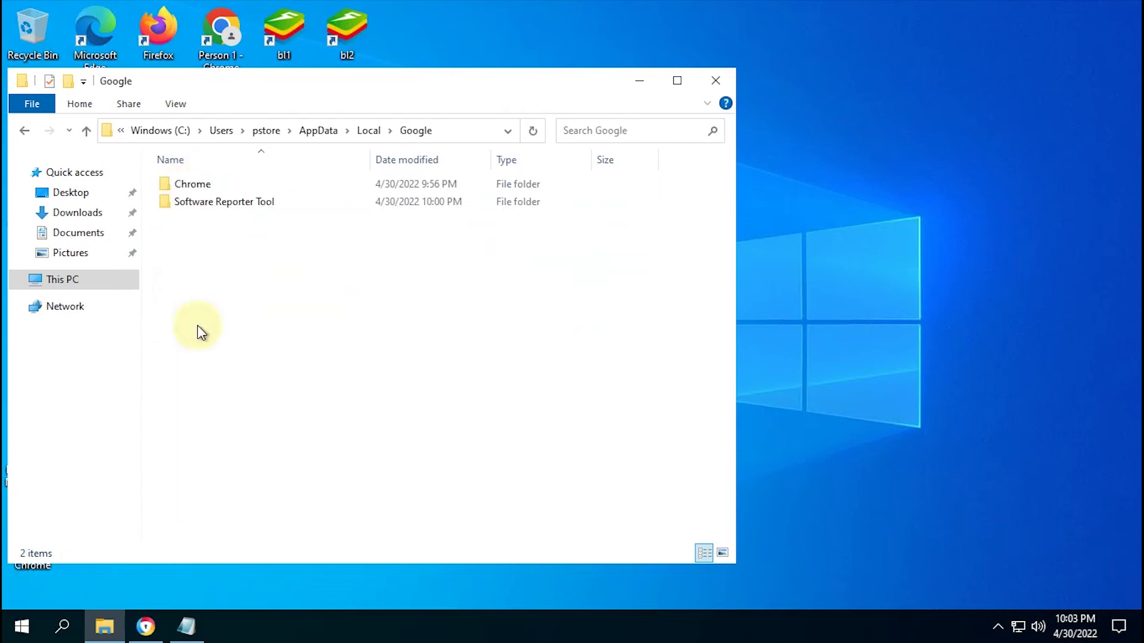
Open Chrome's User Data folder and delete the Profile 2, Profile 3, Profile 4 and Profile 5 folders.
{"action": "double_click", "coordinate": [192, 186]}
{"action": "double_click", "coordinate": [199, 189]}
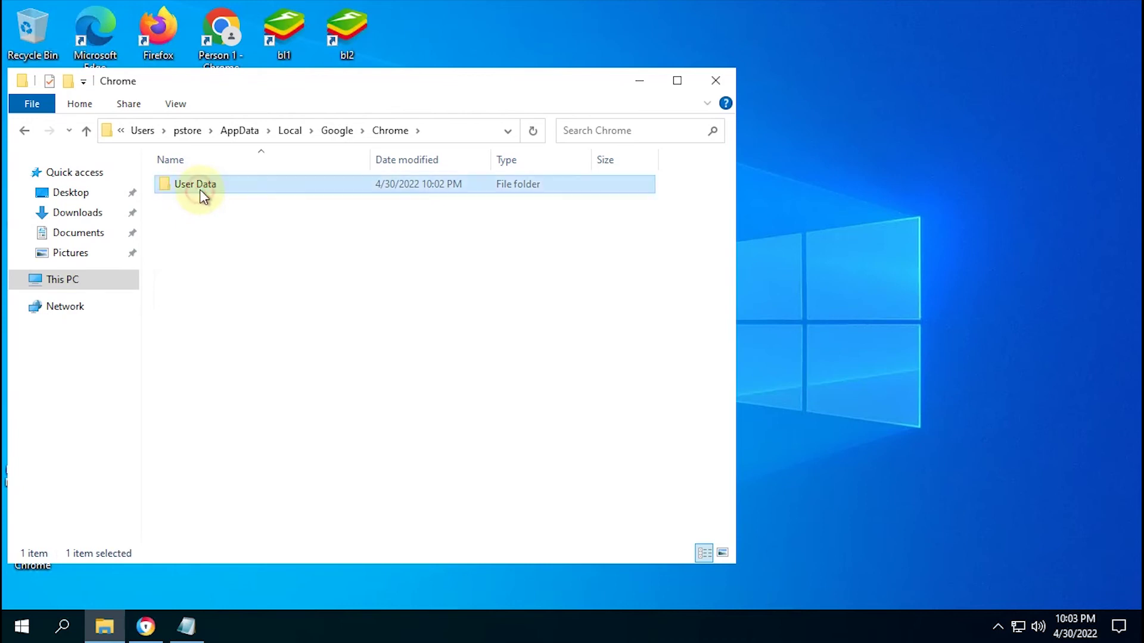
{"action": "scroll", "coordinate": [212, 305], "scroll_direction": "down", "scroll_amount": 5}
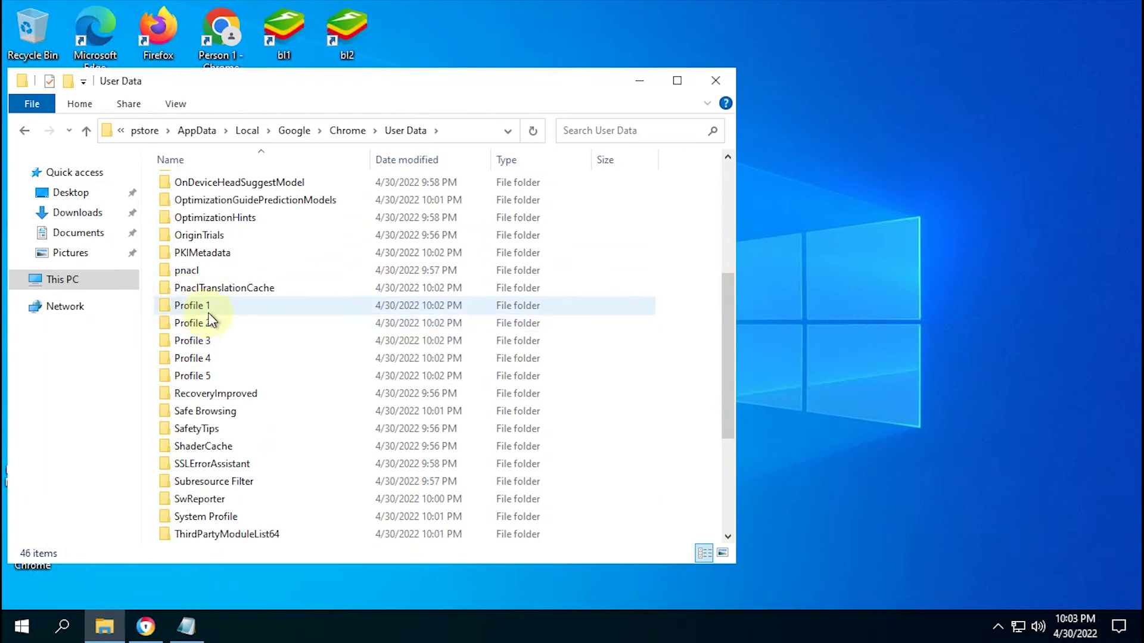
{"action": "mouse_move", "coordinate": [207, 308]}
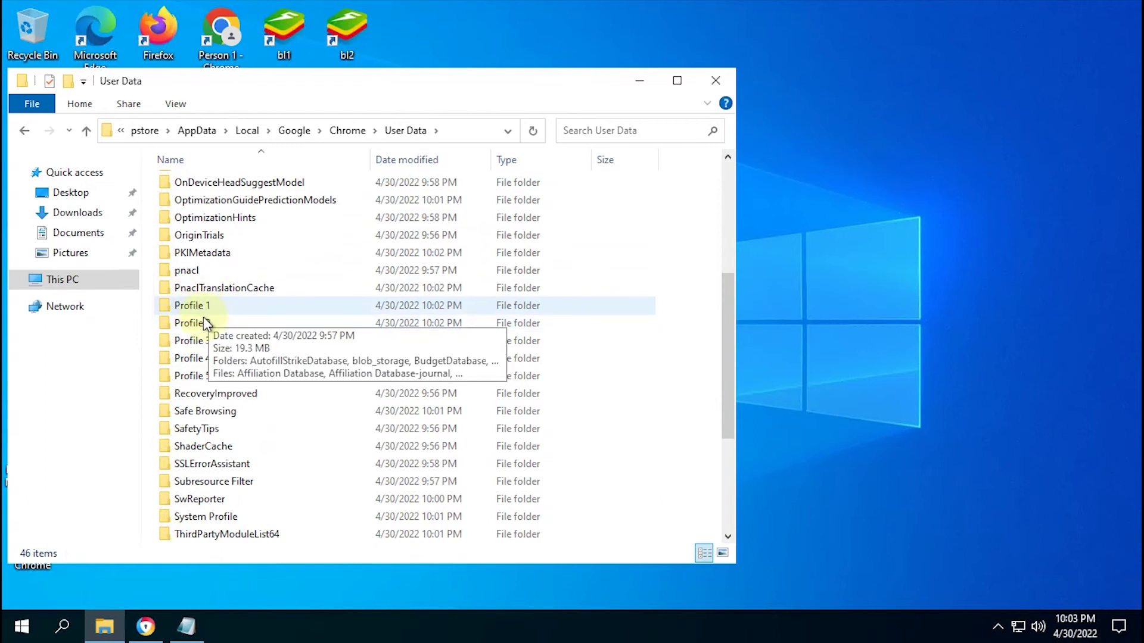
{"action": "left_click", "coordinate": [202, 323]}
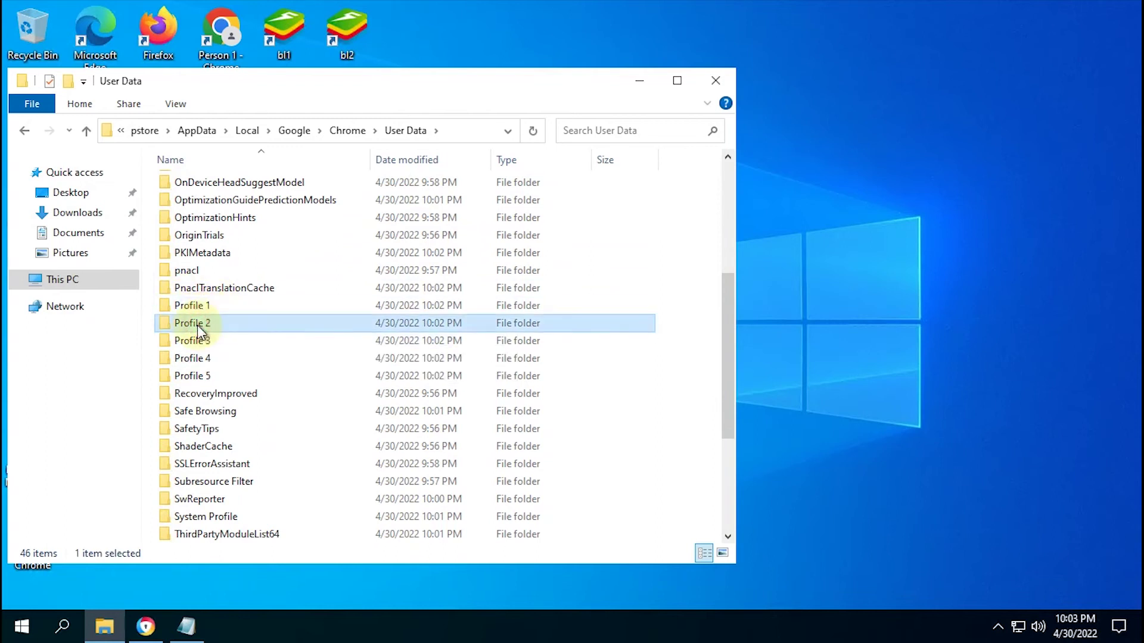
{"action": "left_click", "coordinate": [195, 381], "text": "shift"}
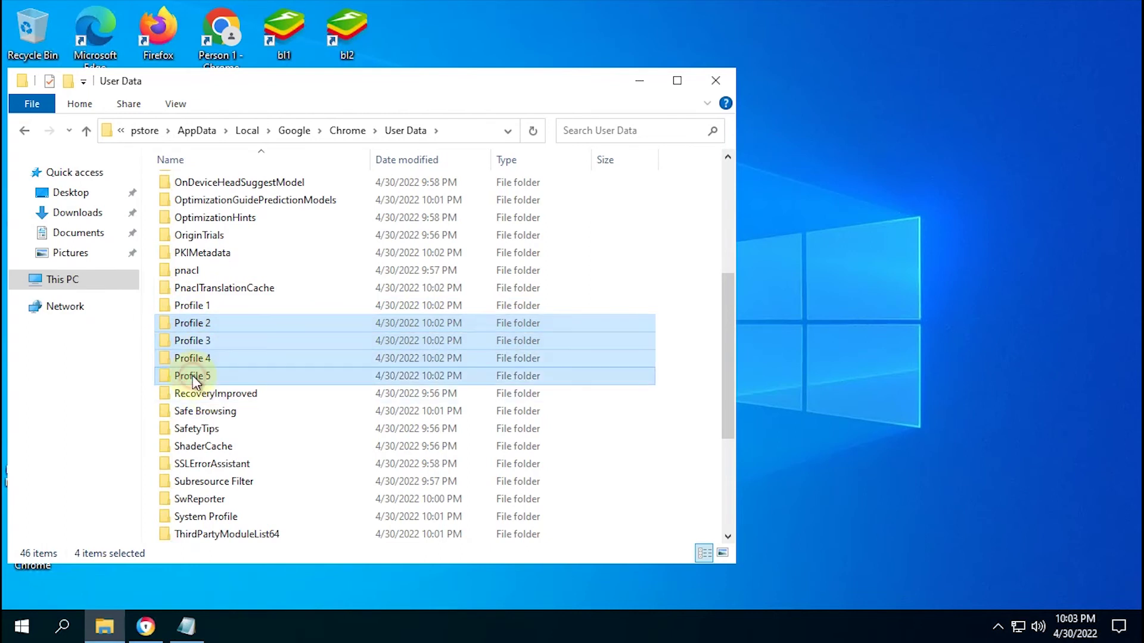
{"action": "right_click", "coordinate": [195, 381]}
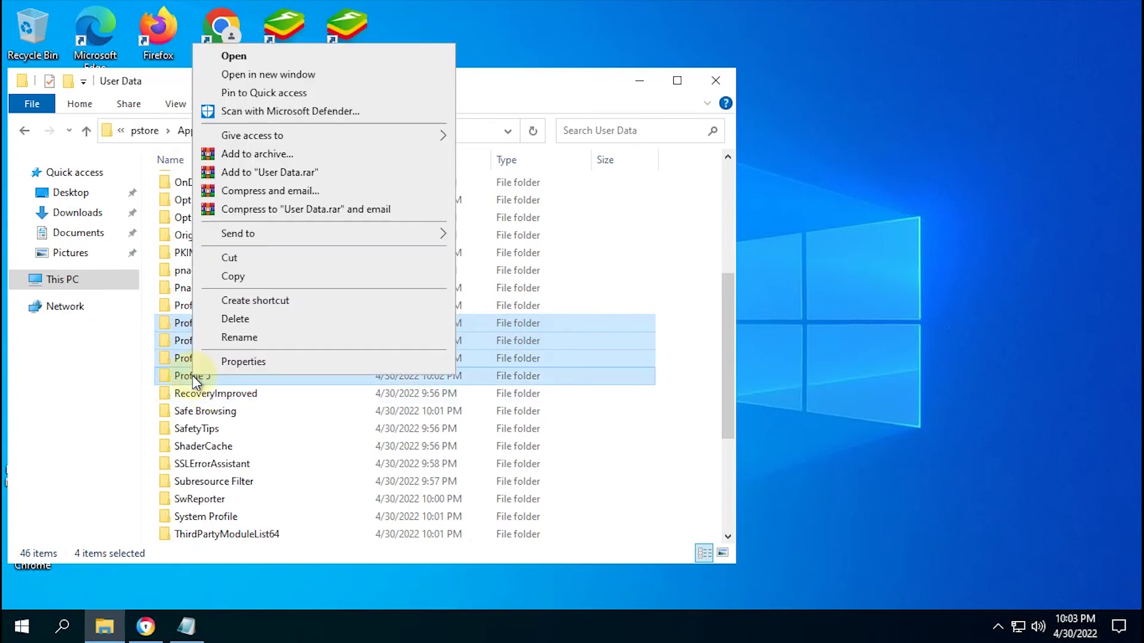
{"action": "left_click", "coordinate": [228, 318]}
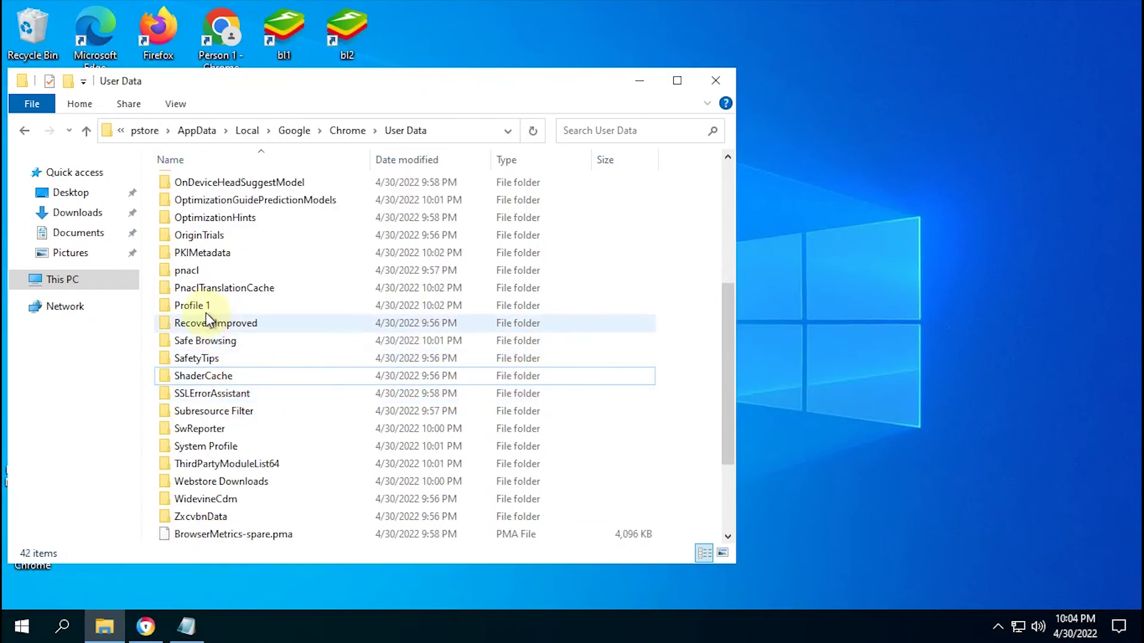
Make four copies of the Profile 1 folder inside User Data.
{"action": "left_click", "coordinate": [204, 307]}
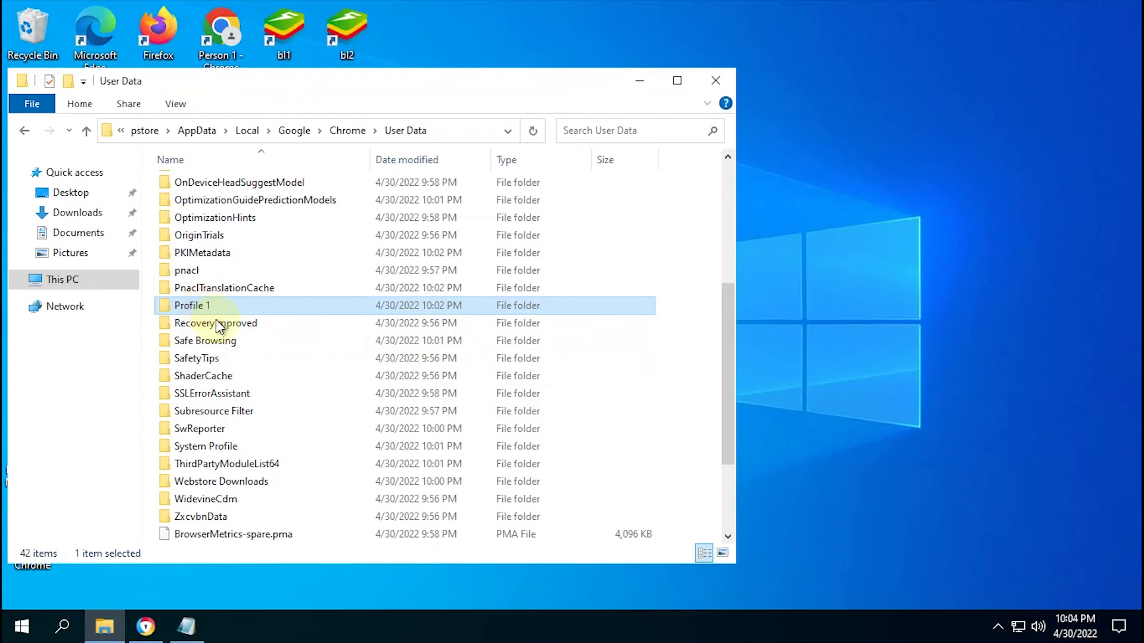
{"action": "key", "text": "ctrl+c"}
{"action": "key", "text": "ctrl+v"}
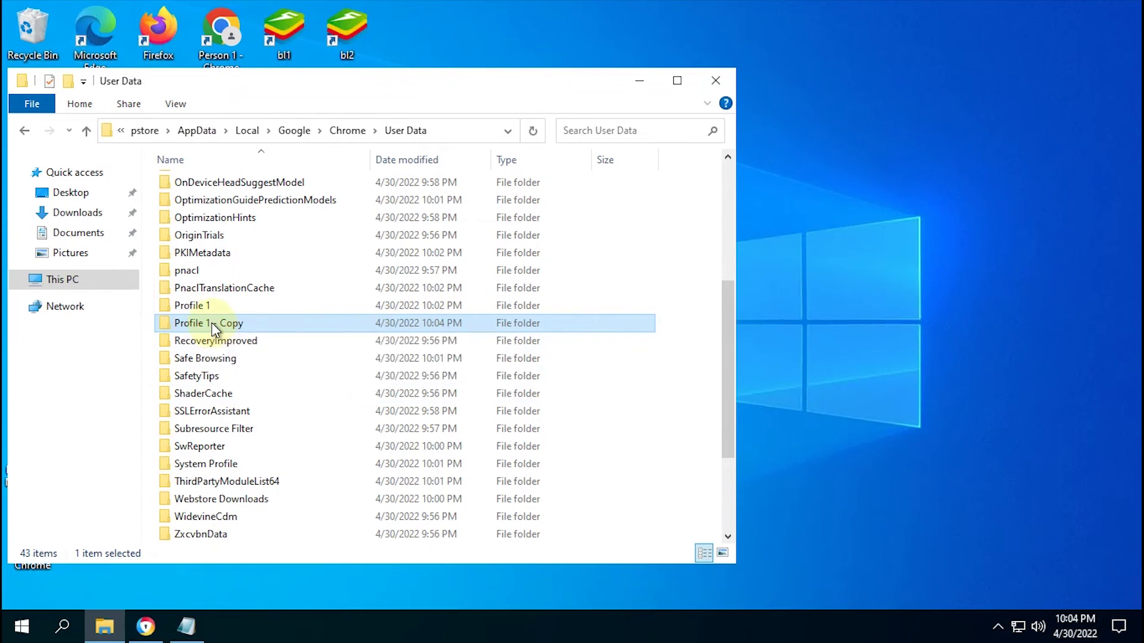
{"action": "key", "text": "ctrl+v"}
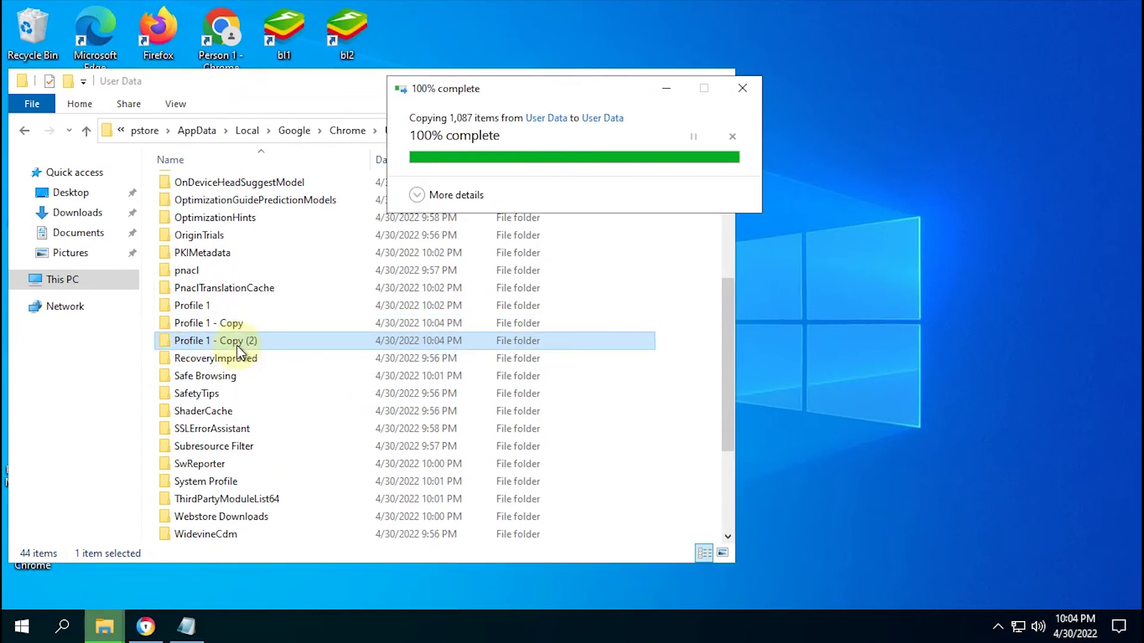
{"action": "key", "text": "ctrl+v"}
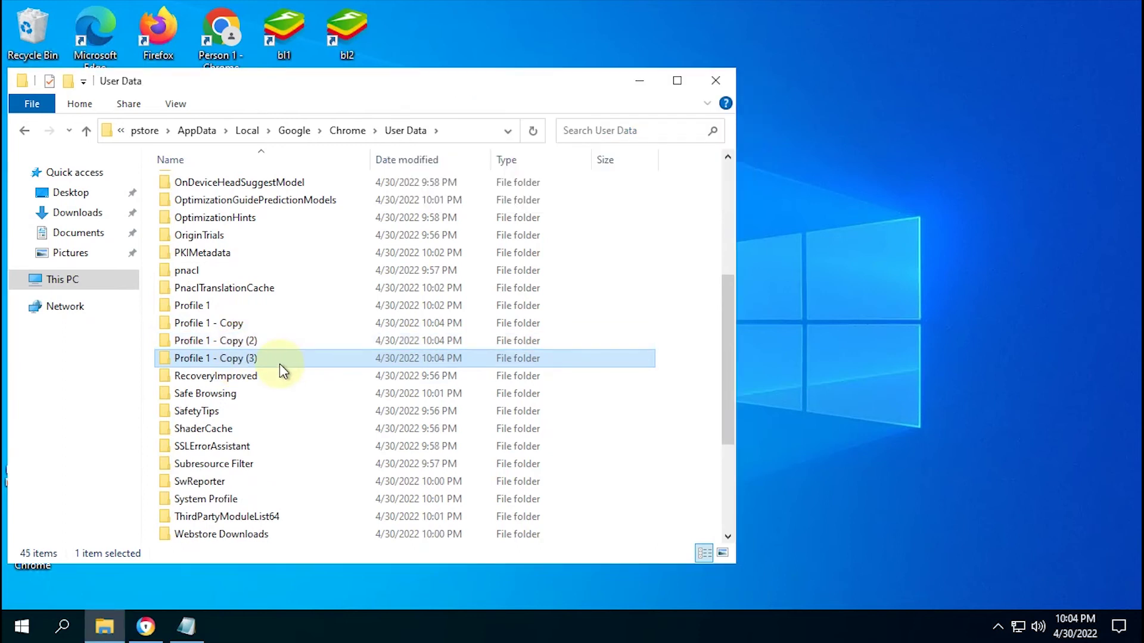
{"action": "key", "text": "ctrl+v"}
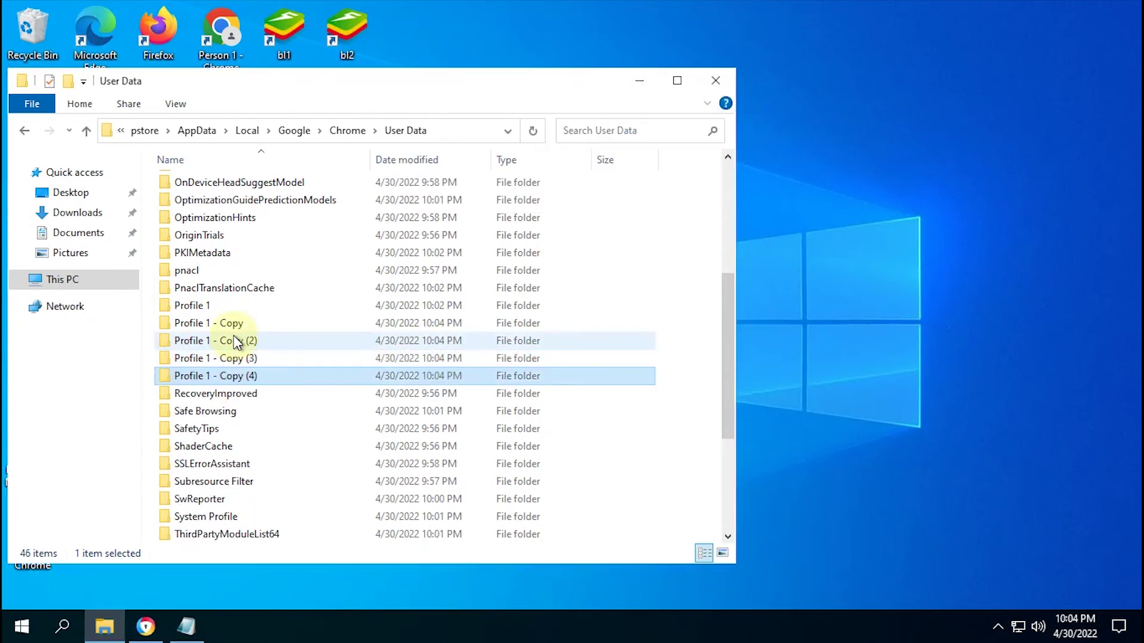
Rename the first copy of the Profile 1 folder as Profile 2.
{"action": "right_click", "coordinate": [231, 324]}
{"action": "left_click", "coordinate": [256, 572]}
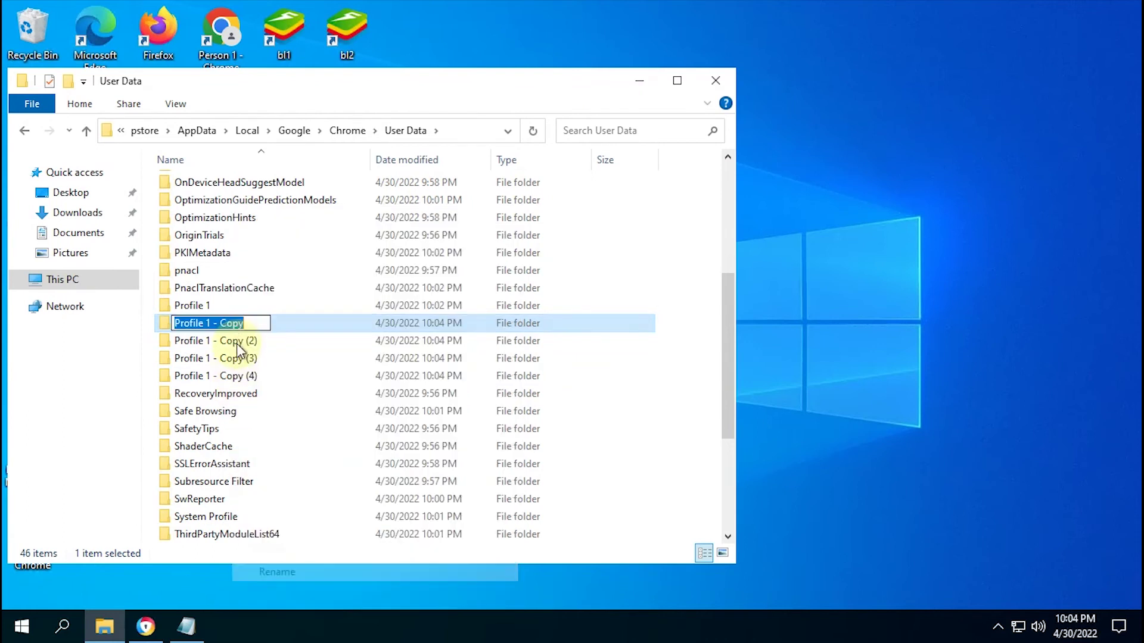
{"action": "left_click", "coordinate": [249, 325]}
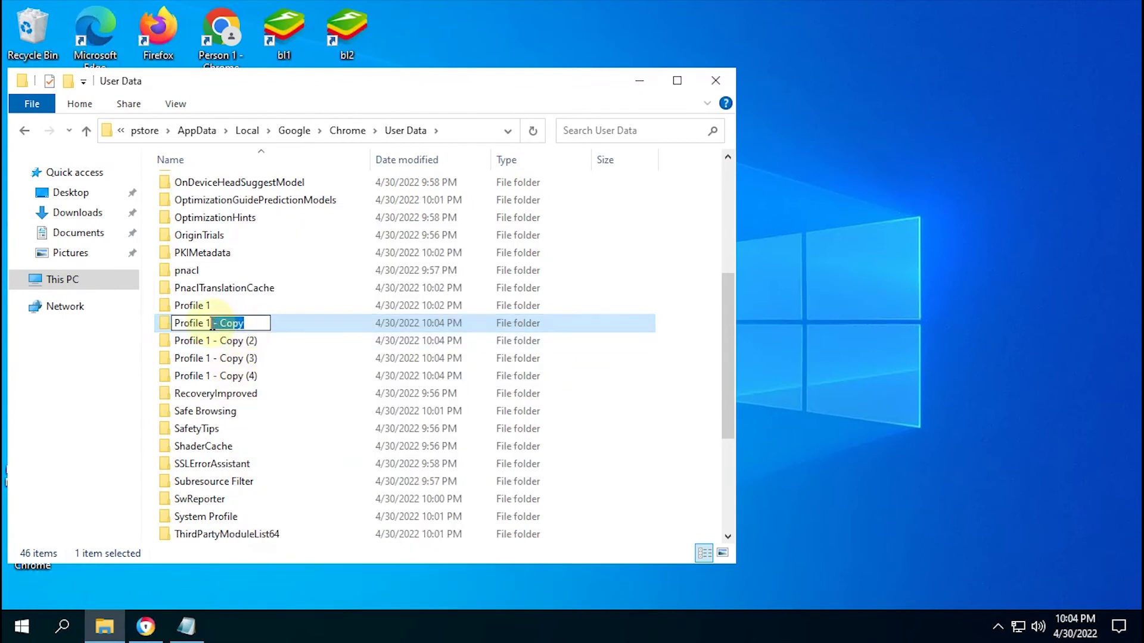
{"action": "type", "text": "2"}
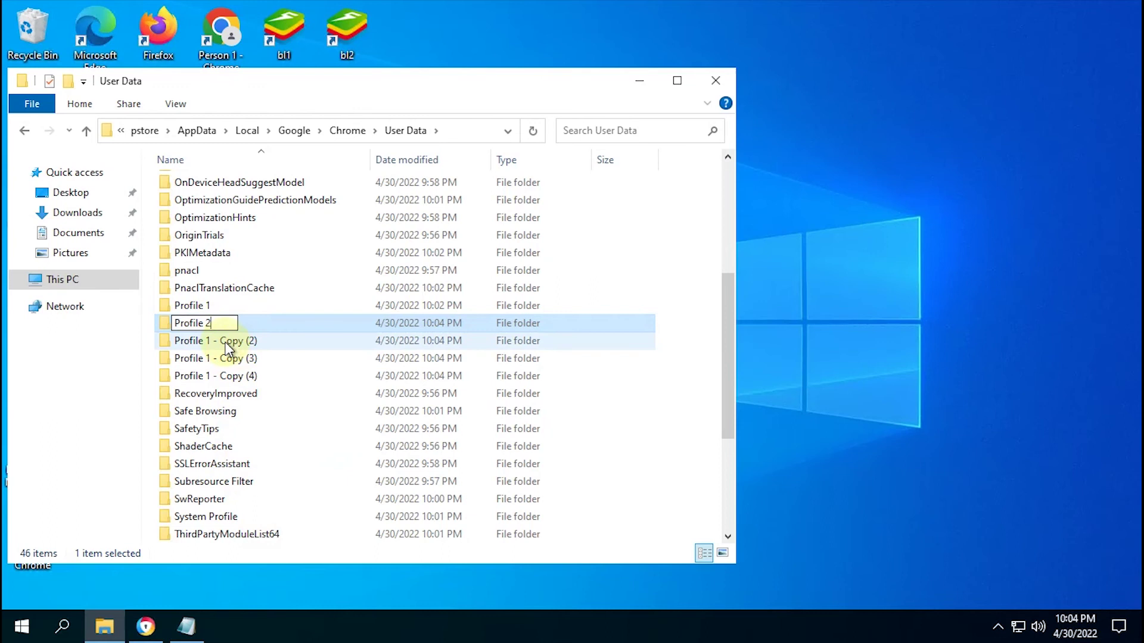
Rename the folder Profile 1 - Copy (2) as Profile 3.
{"action": "right_click", "coordinate": [227, 344]}
{"action": "left_click", "coordinate": [271, 571]}
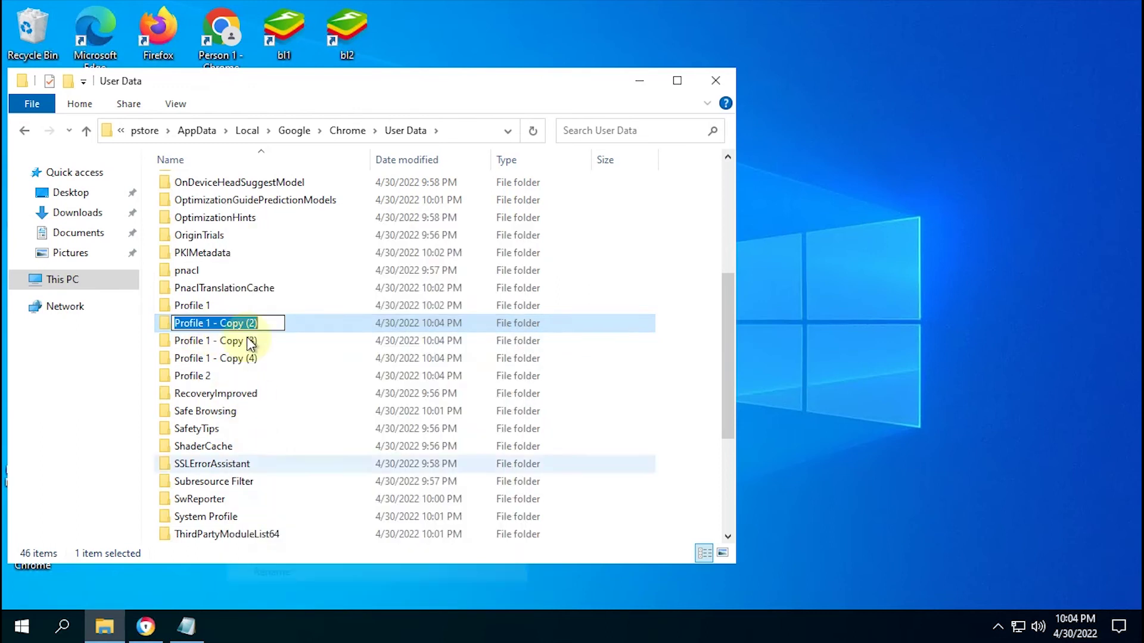
{"action": "key", "text": "End"}
{"action": "key", "text": "BackSpace"}
{"action": "key", "text": "BackSpace"}
{"action": "key", "text": "BackSpace"}
{"action": "key", "text": "BackSpace"}
{"action": "key", "text": "BackSpace"}
{"action": "key", "text": "BackSpace"}
{"action": "key", "text": "BackSpace"}
{"action": "key", "text": "BackSpace"}
{"action": "key", "text": "BackSpace"}
{"action": "key", "text": "BackSpace"}
{"action": "key", "text": "BackSpace"}
{"action": "key", "text": "BackSpace"}
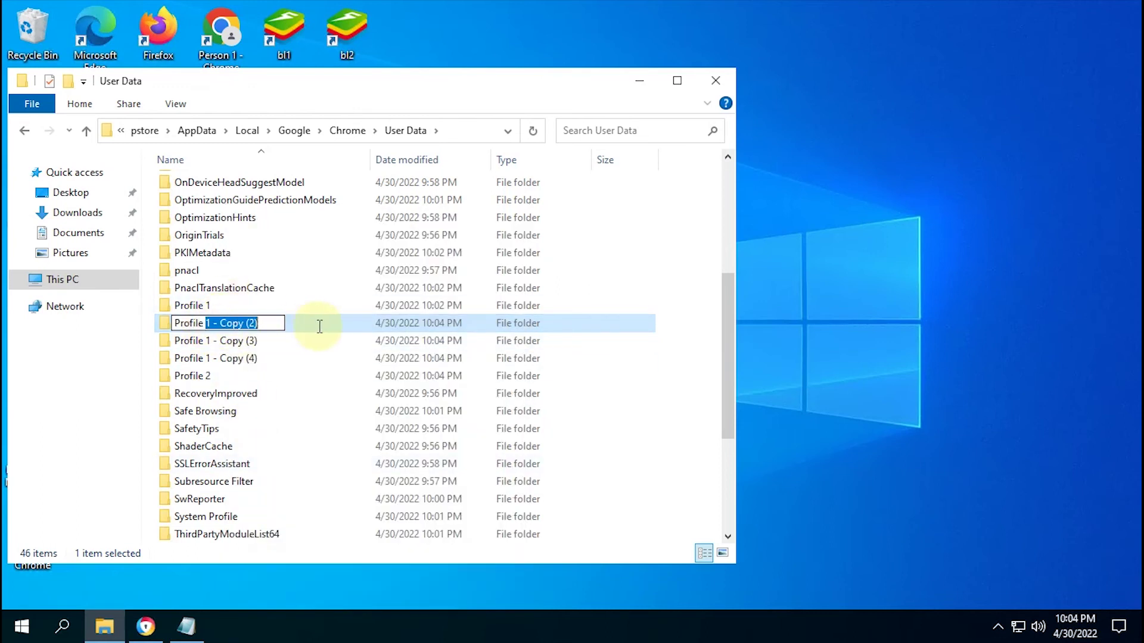
{"action": "type", "text": "3"}
{"action": "key", "text": "Return"}
Rename the folder Profile 1 - Copy (3) as Profile 4.
{"action": "right_click", "coordinate": [224, 325]}
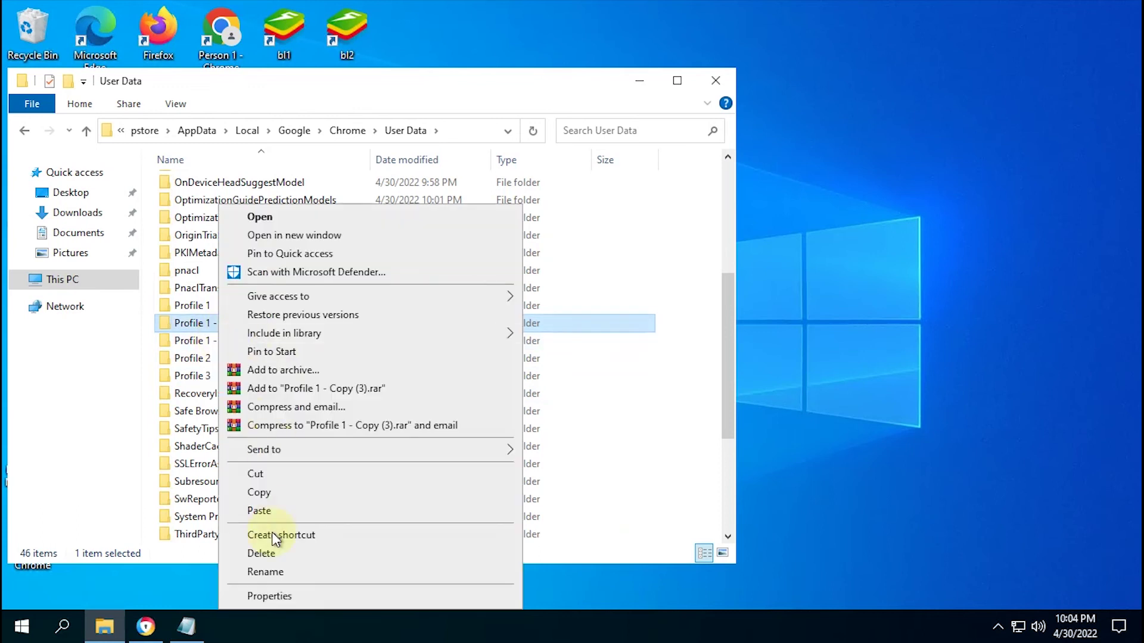
{"action": "left_click", "coordinate": [271, 572]}
{"action": "left_click", "coordinate": [211, 324]}
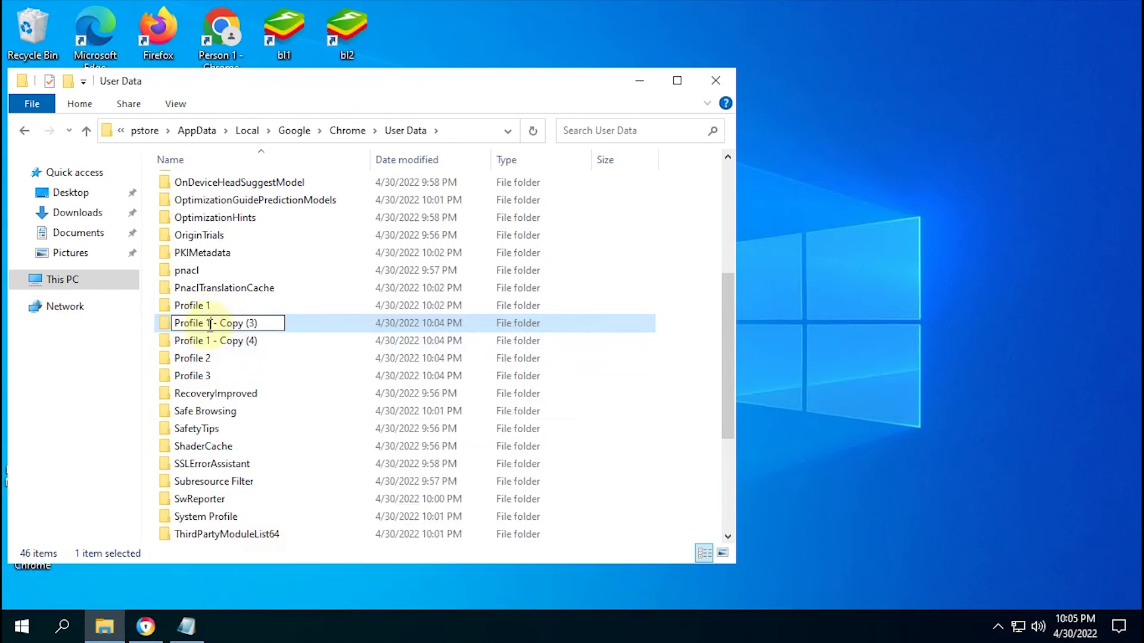
{"action": "left_click_drag", "start_coordinate": [210, 325], "coordinate": [345, 322]}
{"action": "type", "text": "4"}
Rename the folder Profile 1 - Copy (4) as Profile 5.
{"action": "right_click", "coordinate": [220, 344]}
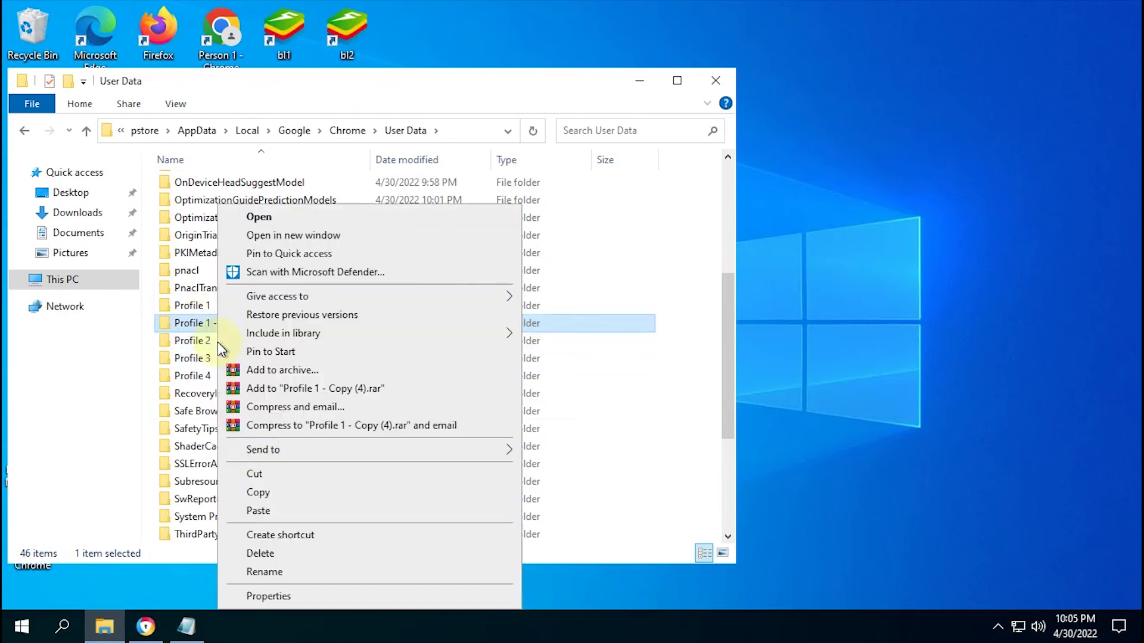
{"action": "left_click", "coordinate": [265, 572]}
{"action": "left_click", "coordinate": [206, 323]}
{"action": "left_click_drag", "start_coordinate": [207, 323], "coordinate": [348, 326]}
{"action": "type", "text": "5"}
{"action": "left_click", "coordinate": [225, 392]}
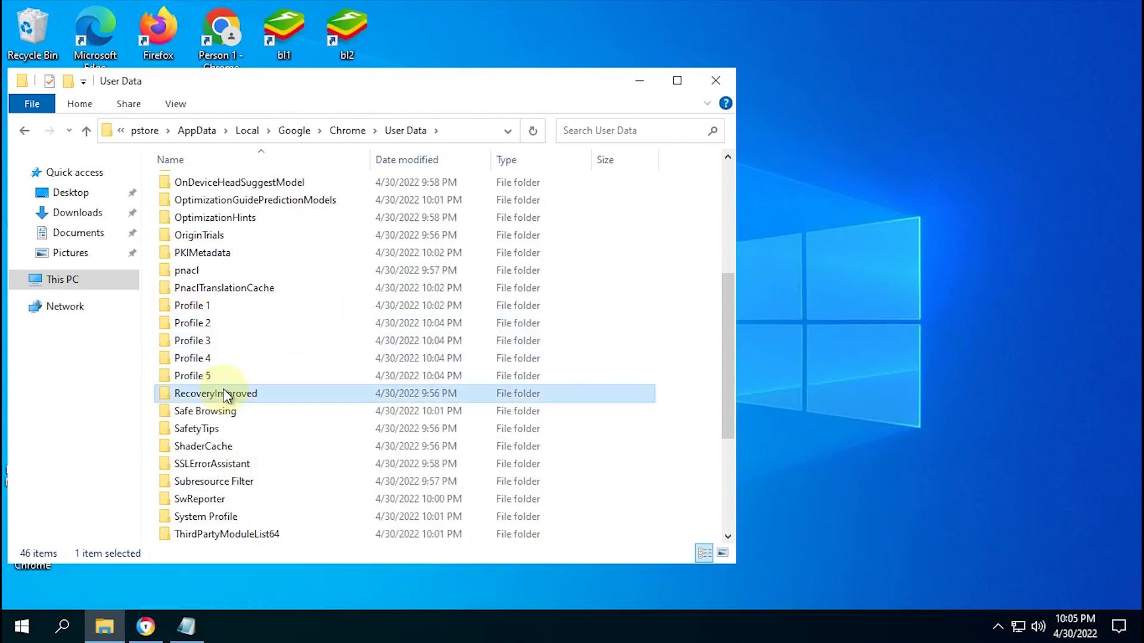
Minimize File Explorer, refresh the desktop and move the 2 - Chrome shortcut directly below 1 - Chrome.
{"action": "left_click", "coordinate": [635, 80]}
{"action": "right_click", "coordinate": [509, 227]}
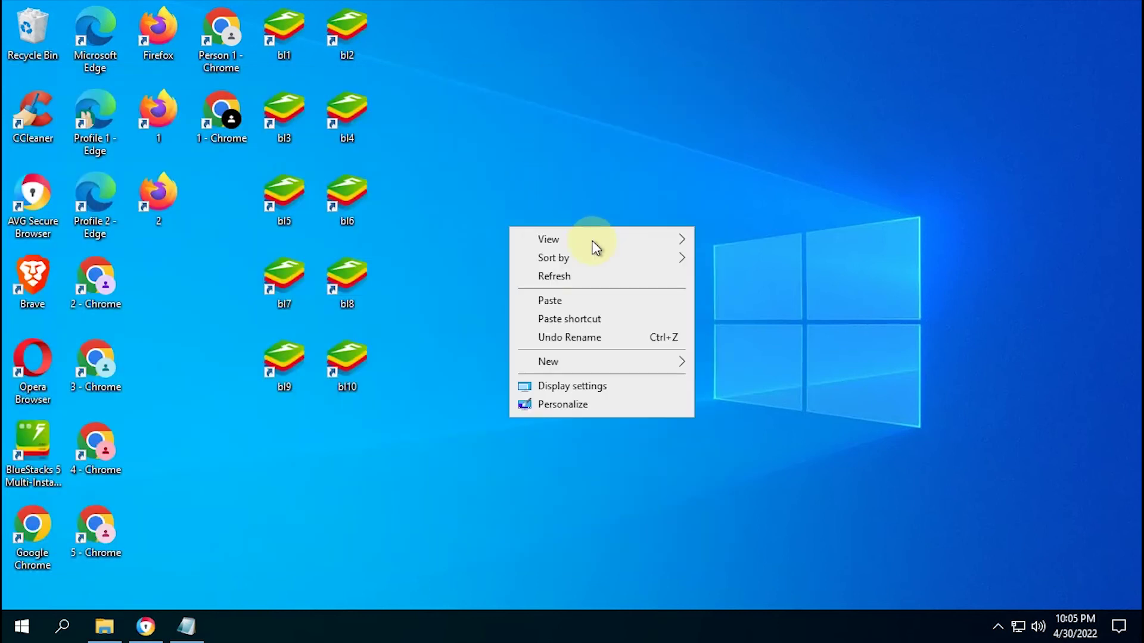
{"action": "left_click", "coordinate": [583, 277]}
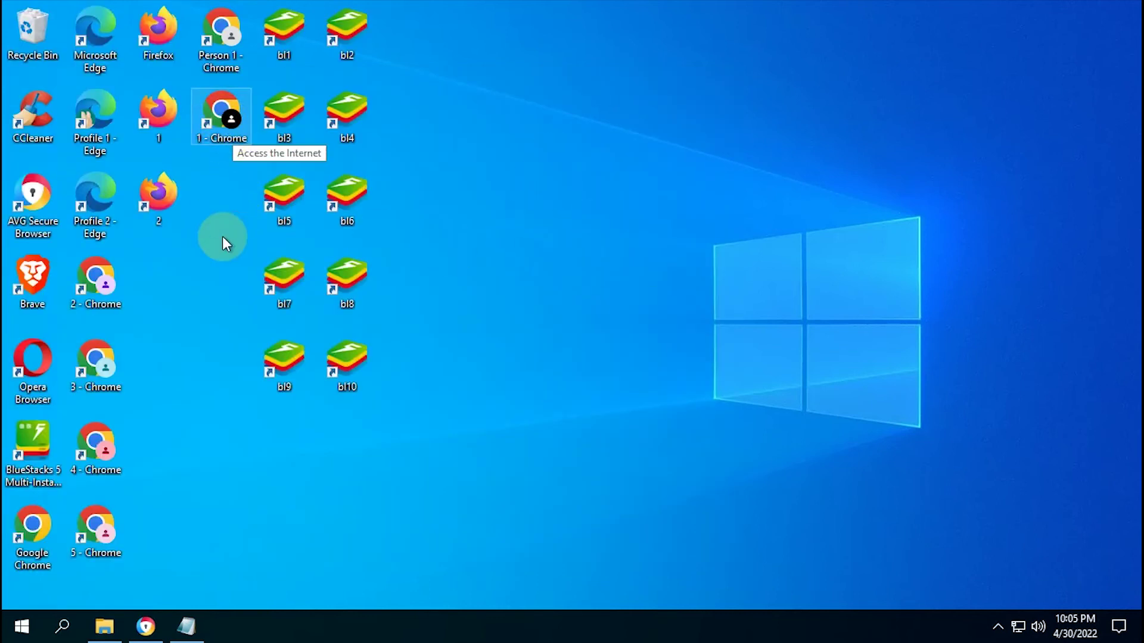
{"action": "left_click_drag", "start_coordinate": [90, 283], "coordinate": [218, 201]}
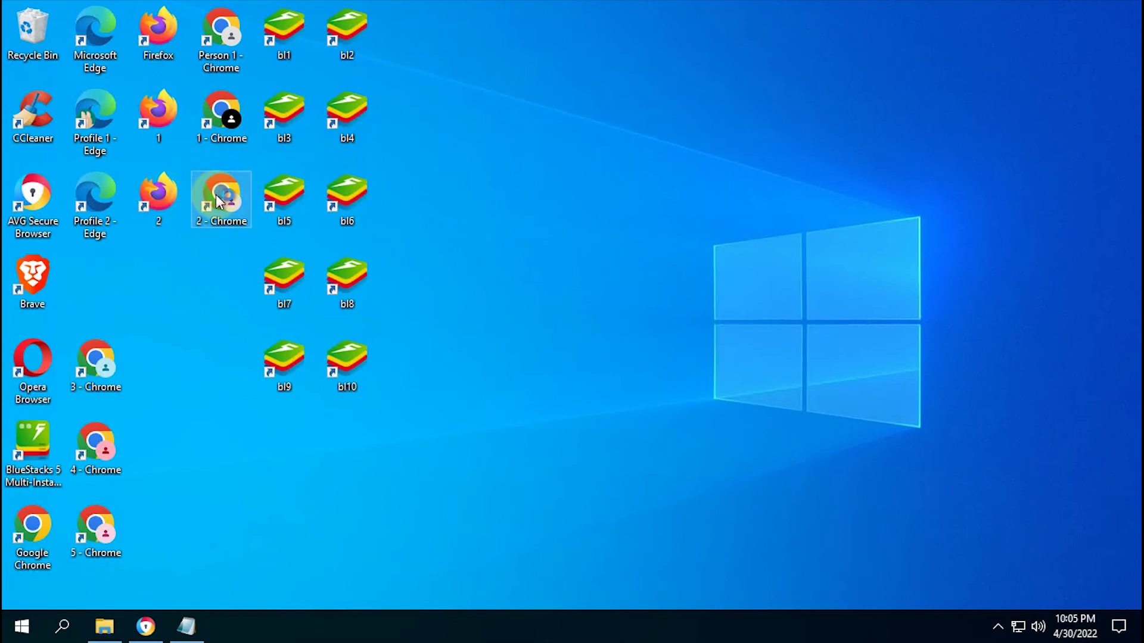
Launch Chrome profile 2 from its desktop shortcut and check its extensions.
{"action": "double_click", "coordinate": [219, 200]}
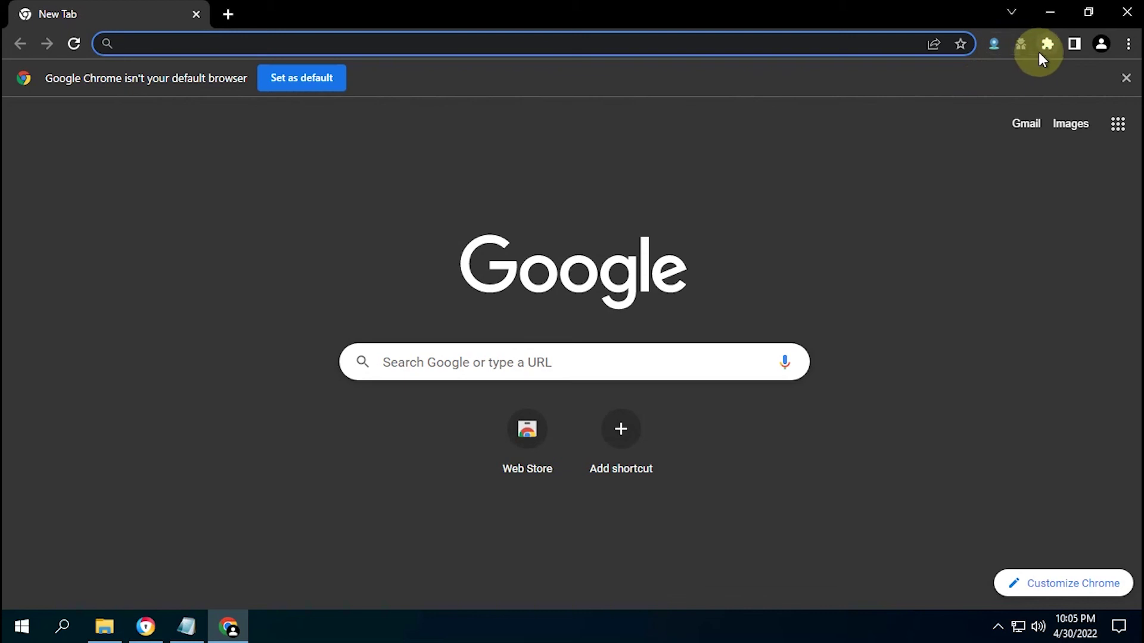
{"action": "left_click", "coordinate": [1039, 53]}
{"action": "left_click", "coordinate": [1079, 77]}
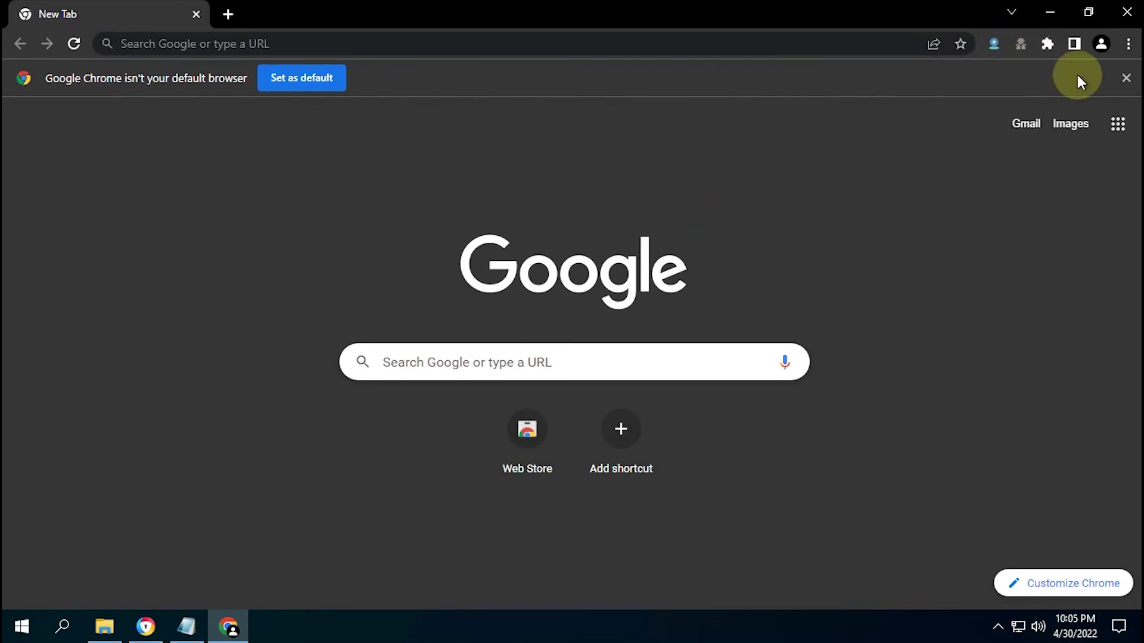
Open the customization page of Chrome profile 2 and set its theme color to dark magenta.
{"action": "left_click", "coordinate": [1101, 43]}
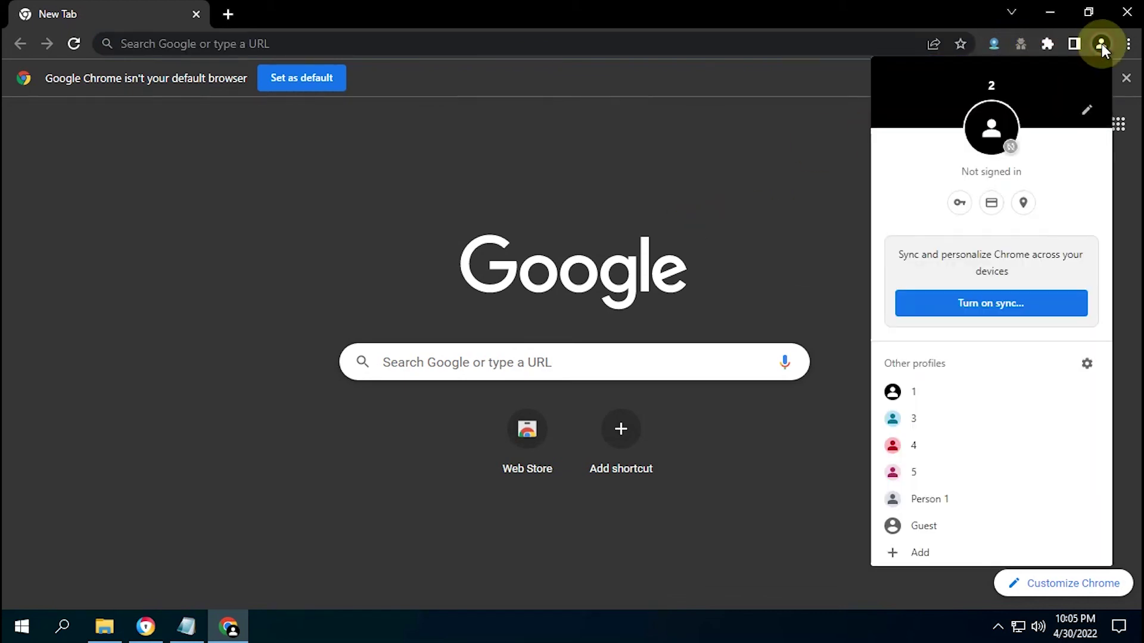
{"action": "left_click", "coordinate": [1088, 111]}
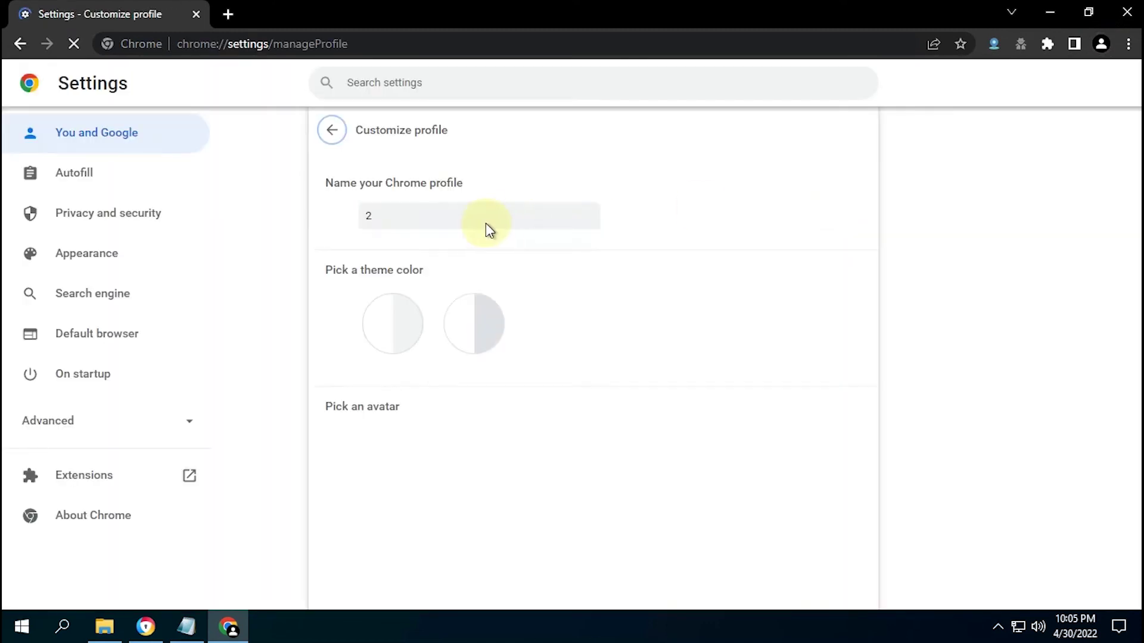
{"action": "scroll", "coordinate": [395, 427], "scroll_direction": "down", "scroll_amount": 2}
{"action": "scroll", "coordinate": [395, 428], "scroll_direction": "down", "scroll_amount": 1}
{"action": "left_click", "coordinate": [391, 404]}
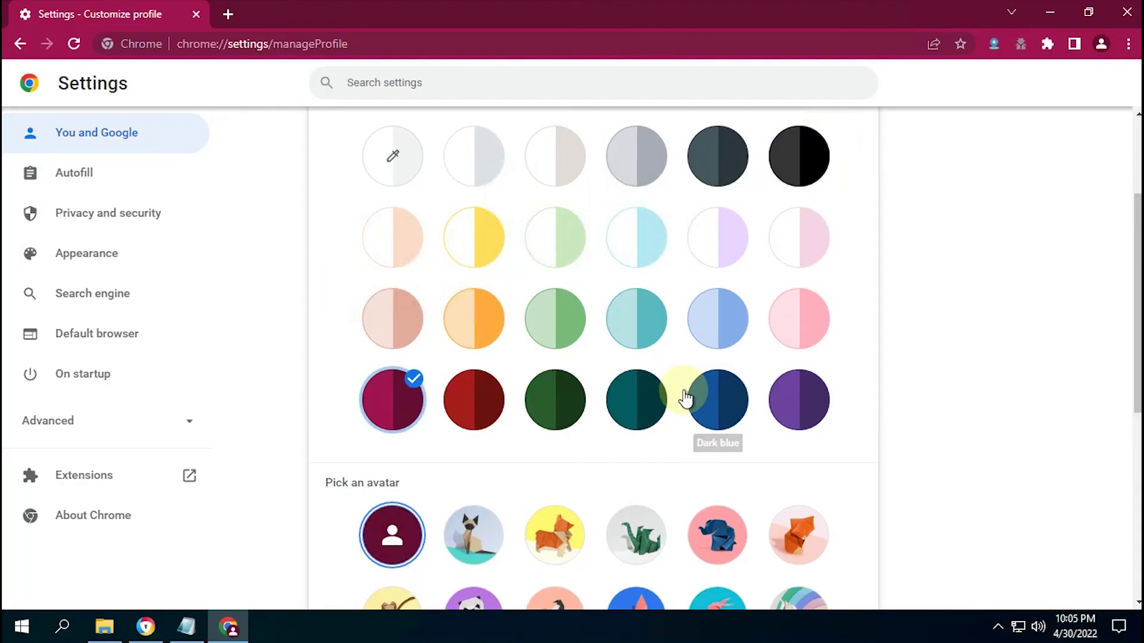
Set profile 2's avatar to the panda and return to the main settings.
{"action": "scroll", "coordinate": [614, 344], "scroll_direction": "up", "scroll_amount": 1}
{"action": "scroll", "coordinate": [614, 344], "scroll_direction": "down", "scroll_amount": 6}
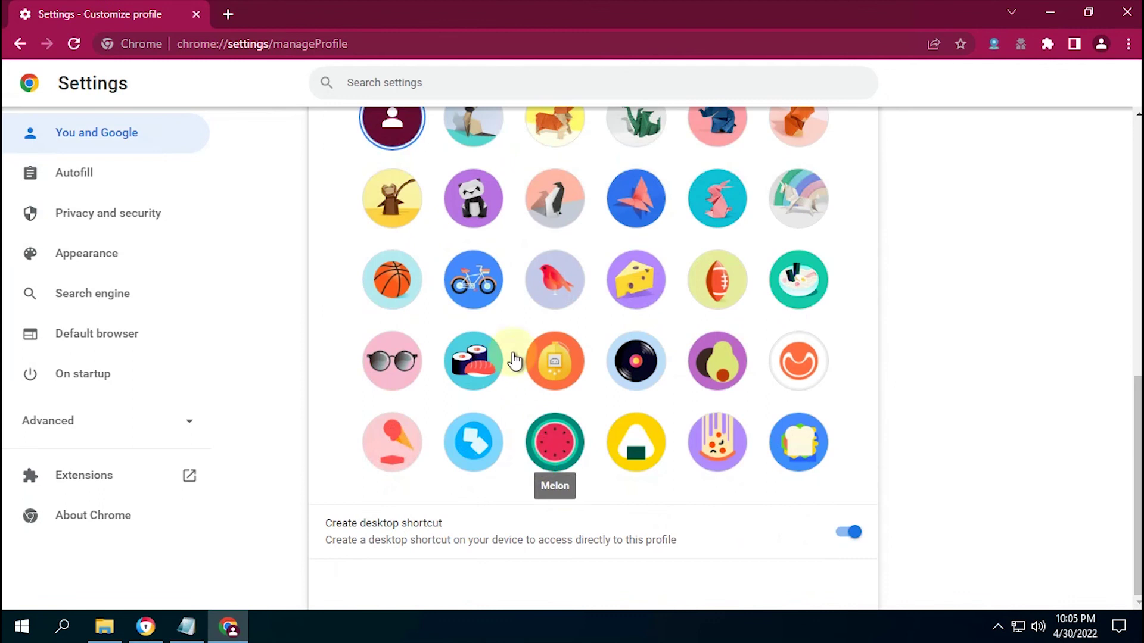
{"action": "left_click", "coordinate": [474, 199]}
{"action": "scroll", "coordinate": [822, 388], "scroll_direction": "up", "scroll_amount": 9}
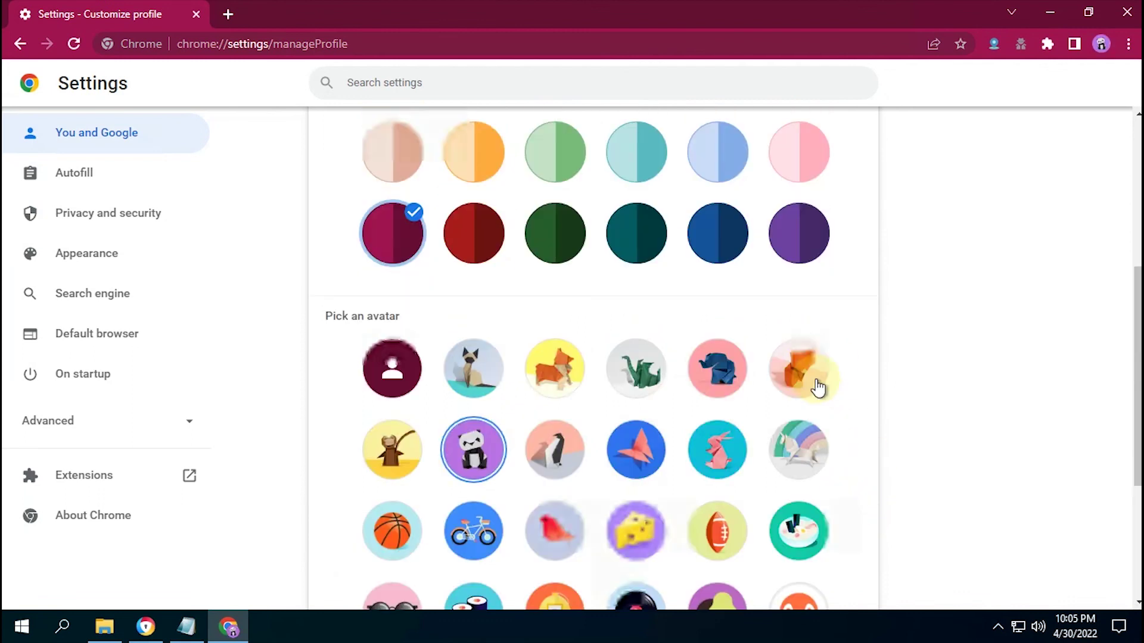
{"action": "left_click", "coordinate": [333, 132]}
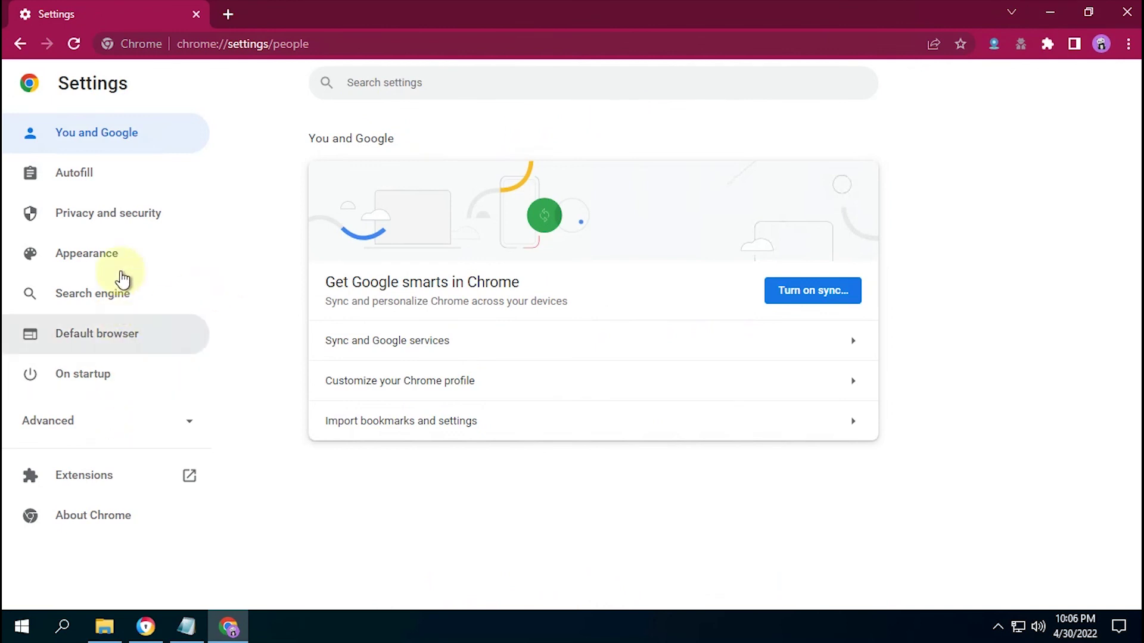
Review profile 2's site permissions and its cookie and site data options in the privacy settings.
{"action": "left_click", "coordinate": [156, 216]}
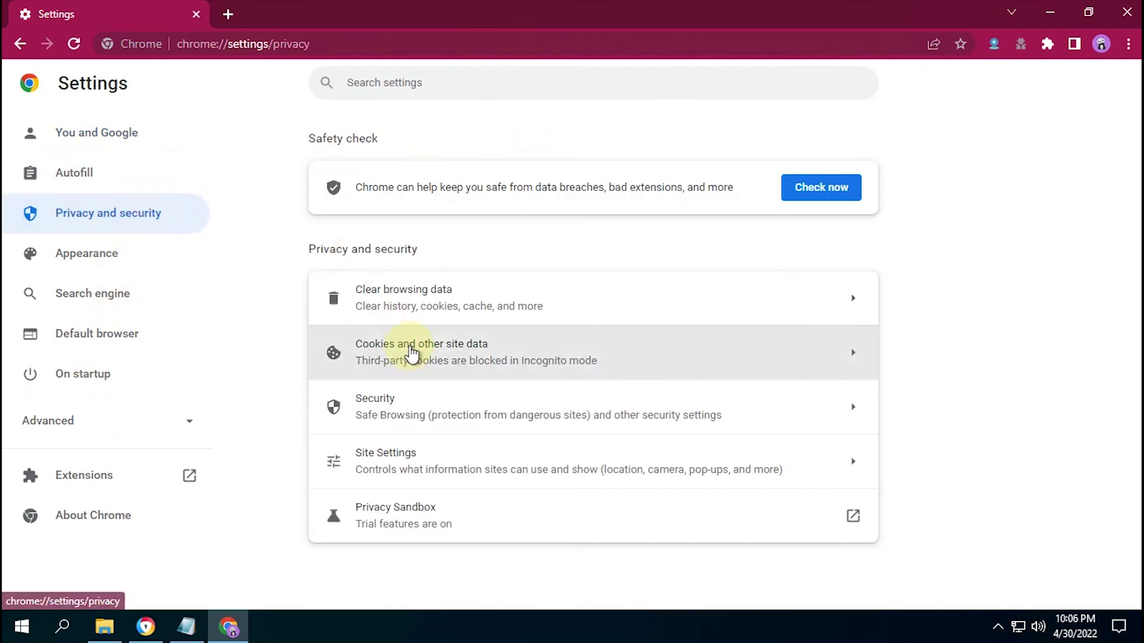
{"action": "left_click", "coordinate": [427, 456]}
{"action": "scroll", "coordinate": [469, 376], "scroll_direction": "down", "scroll_amount": 8}
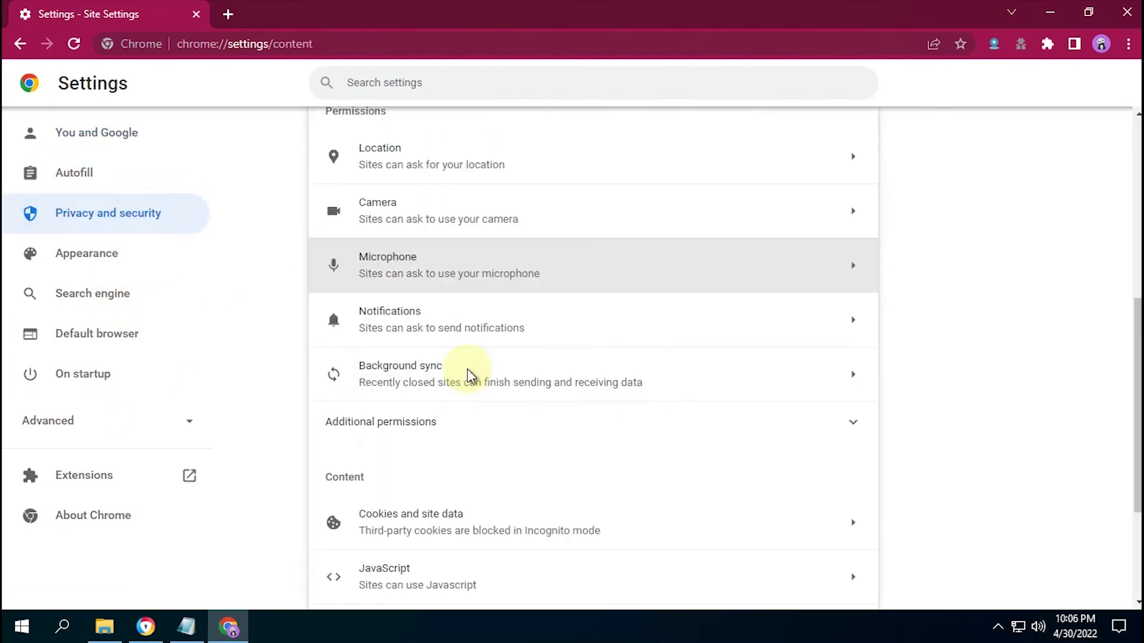
{"action": "left_click", "coordinate": [434, 360]}
{"action": "scroll", "coordinate": [585, 365], "scroll_direction": "down", "scroll_amount": 5}
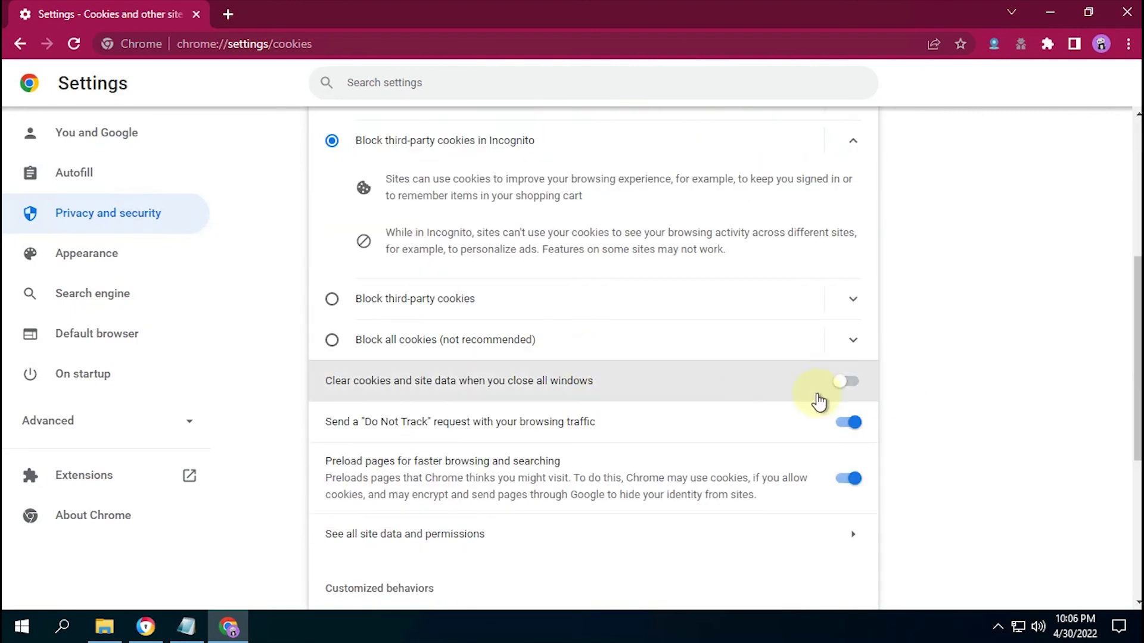
Move the 3 - Chrome desktop shortcut below 2 - Chrome, and launch profile 3 briefly to check it.
{"action": "left_click", "coordinate": [1126, 12]}
{"action": "left_click_drag", "start_coordinate": [95, 361], "coordinate": [221, 272]}
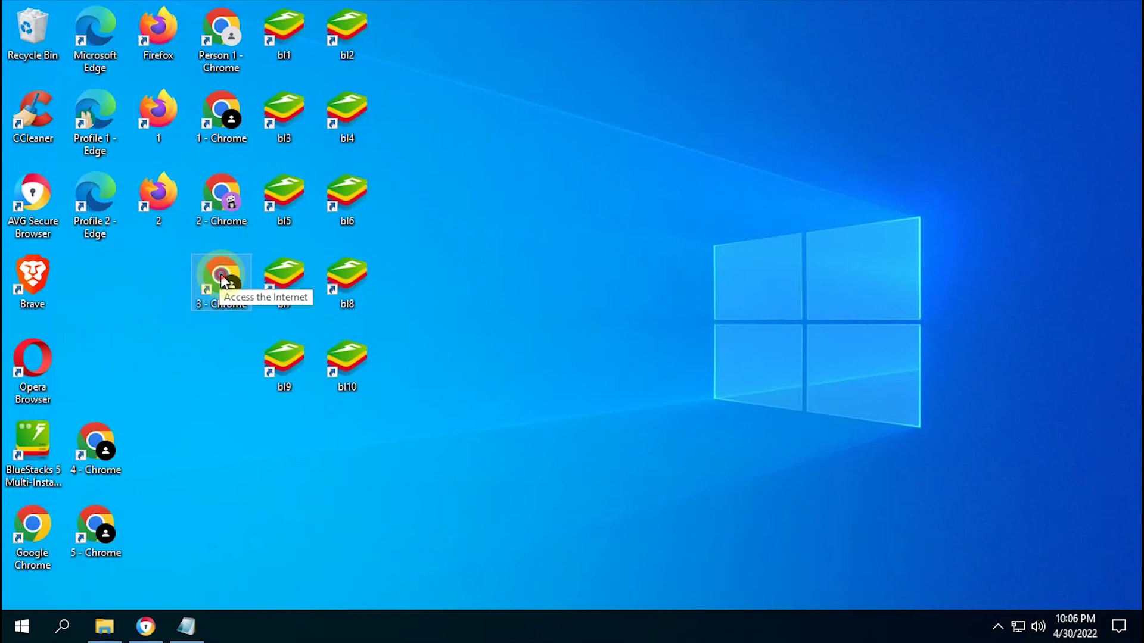
{"action": "key", "text": "Return"}
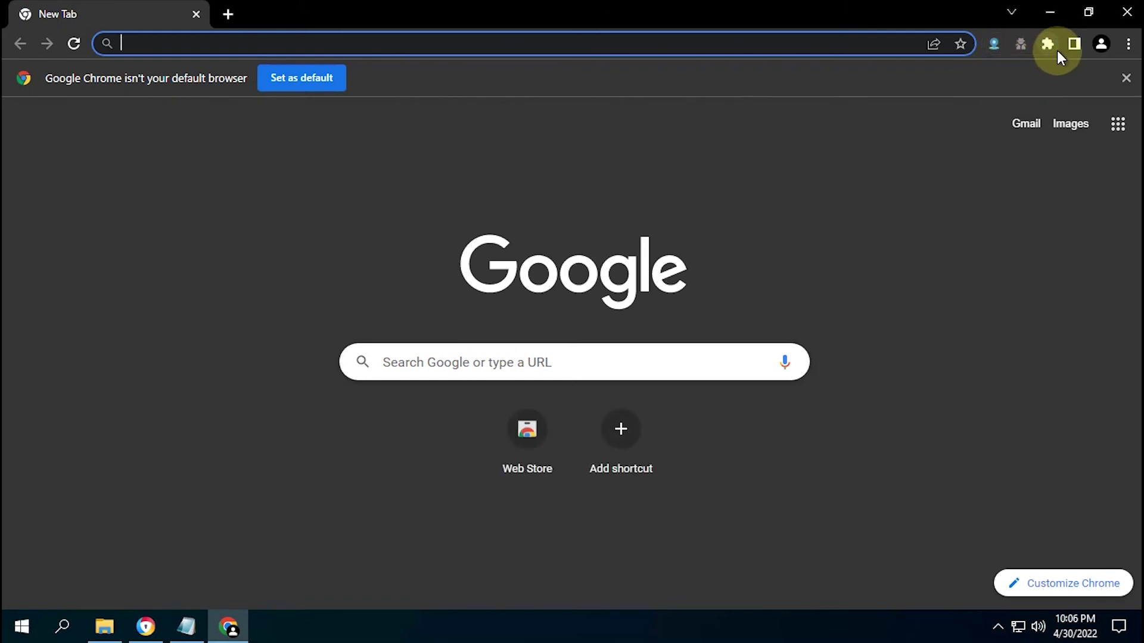
{"action": "left_click", "coordinate": [1132, 21]}
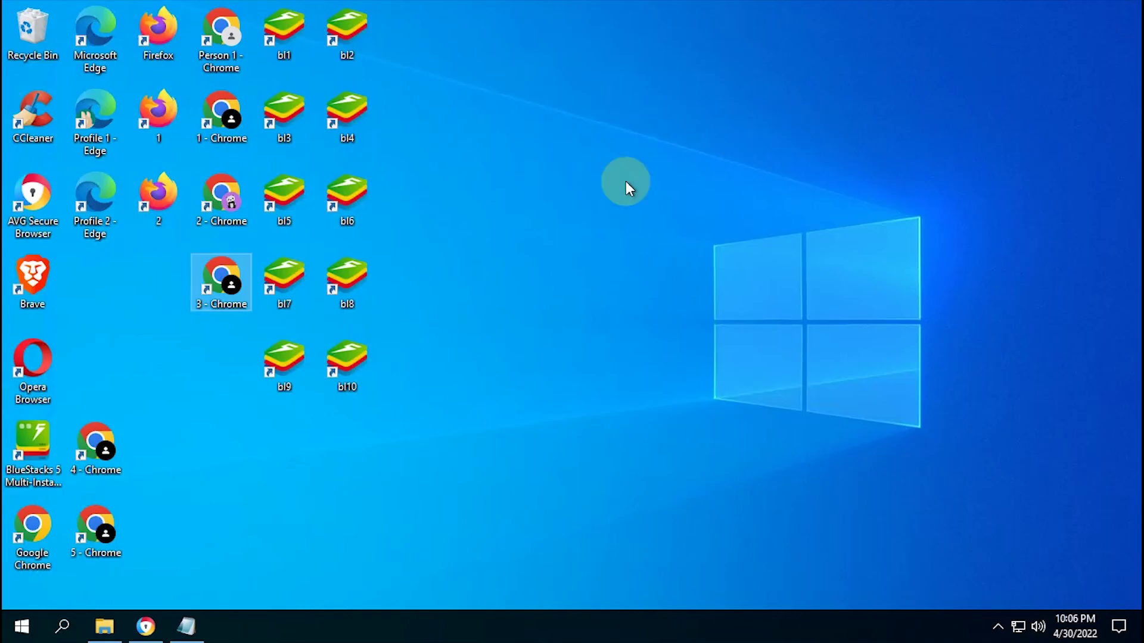
Launch Chrome profile 4 from its desktop shortcut to check its toolbar extensions, and close its window.
{"action": "left_click", "coordinate": [90, 457]}
{"action": "double_click", "coordinate": [89, 456]}
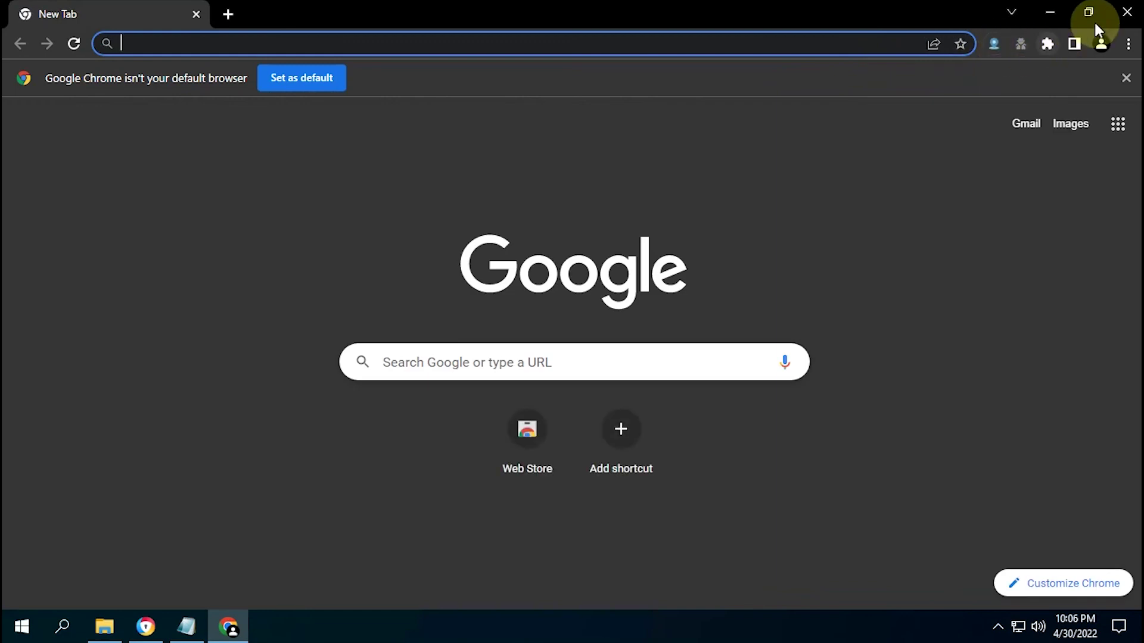
{"action": "left_click", "coordinate": [1127, 12]}
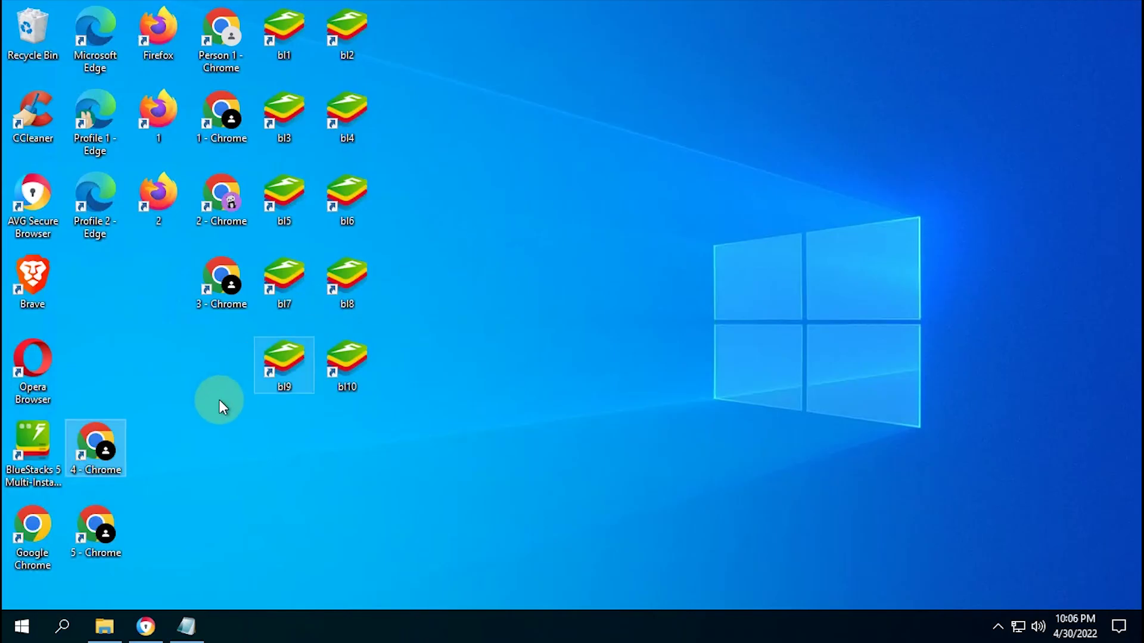
Arrange the 4 - Chrome and 5 - Chrome desktop shortcuts in order below 3 - Chrome.
{"action": "left_click_drag", "start_coordinate": [150, 425], "coordinate": [222, 363]}
{"action": "left_click", "coordinate": [95, 527]}
{"action": "left_click_drag", "start_coordinate": [159, 490], "coordinate": [227, 444]}
Launch Chrome profile 5 to review its list of extensions, and dismiss the default browser notice.
{"action": "double_click", "coordinate": [227, 443]}
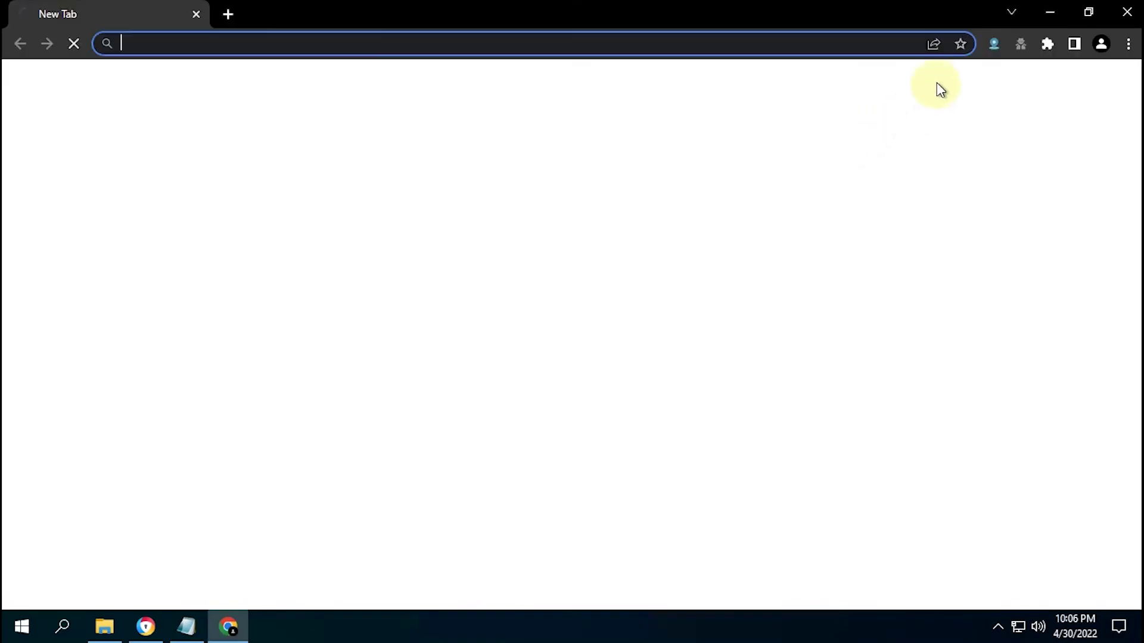
{"action": "left_click", "coordinate": [1047, 46]}
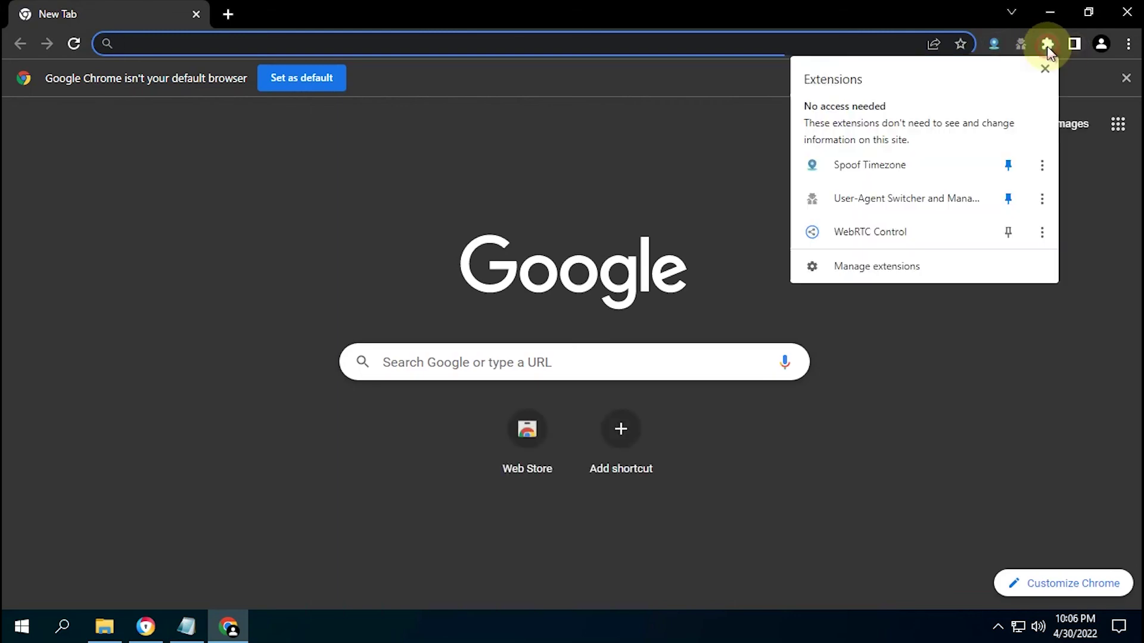
{"action": "left_click", "coordinate": [709, 157]}
{"action": "left_click", "coordinate": [1125, 80]}
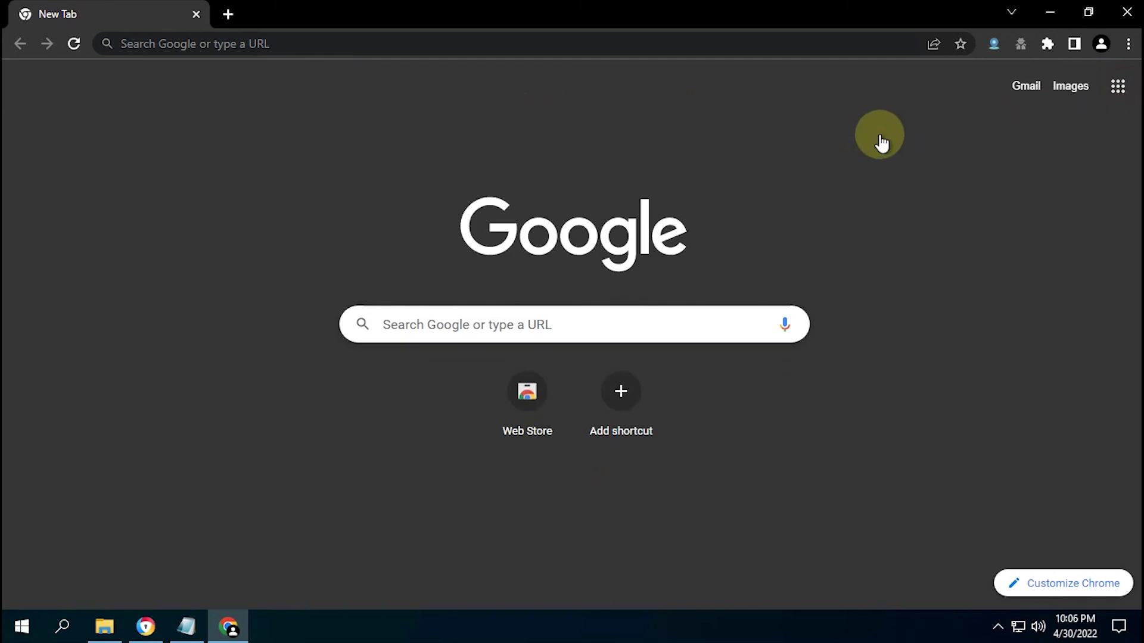